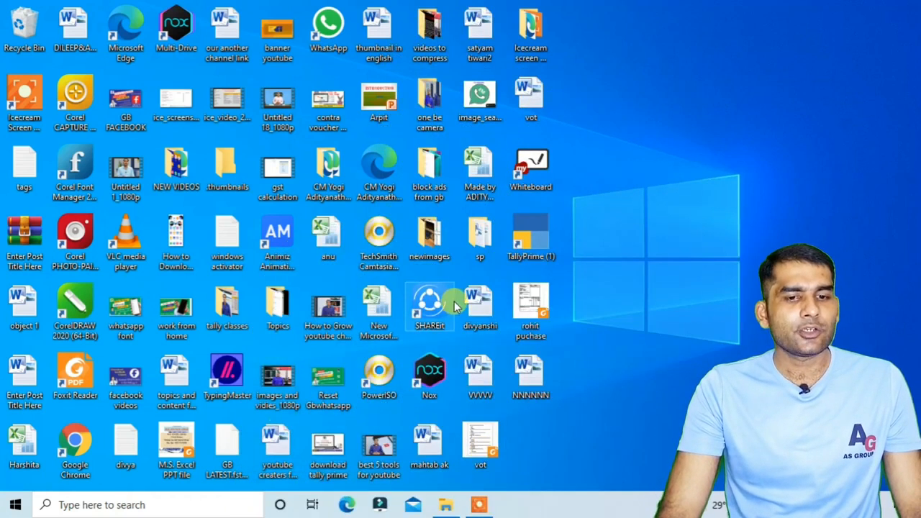
# Launch TallyPrime and continue in Educational Mode to reach the Gateway of Tally.
pyautogui.doubleClick(541, 253)
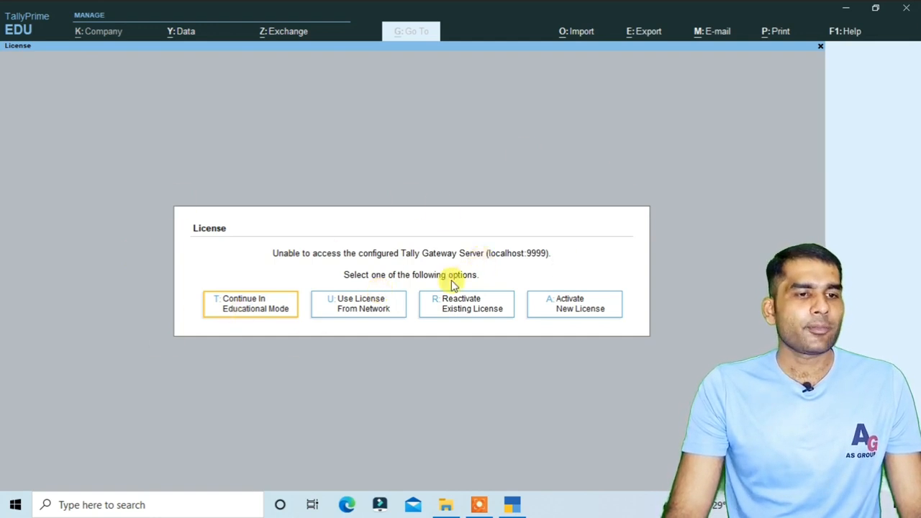
pyautogui.click(257, 314)
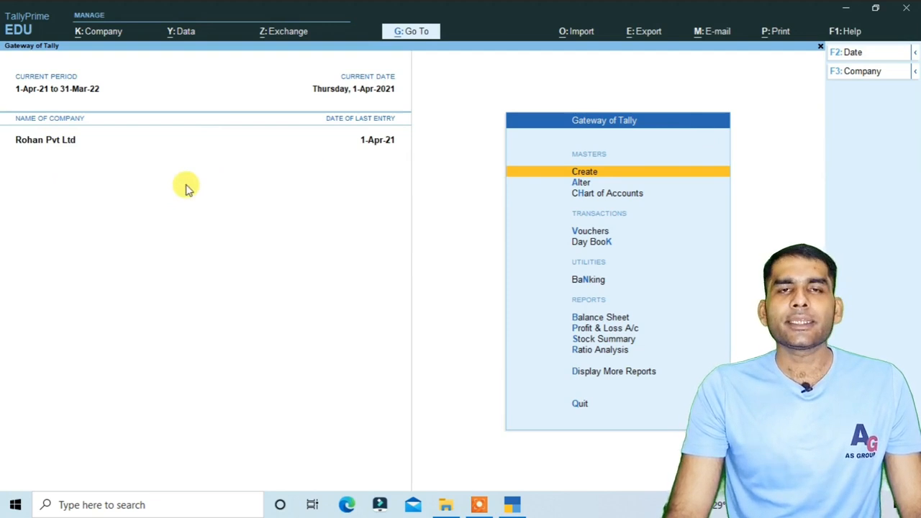
# Open the Select Company list with Alt+F3 and choose Create Company.
pyautogui.press('alt')
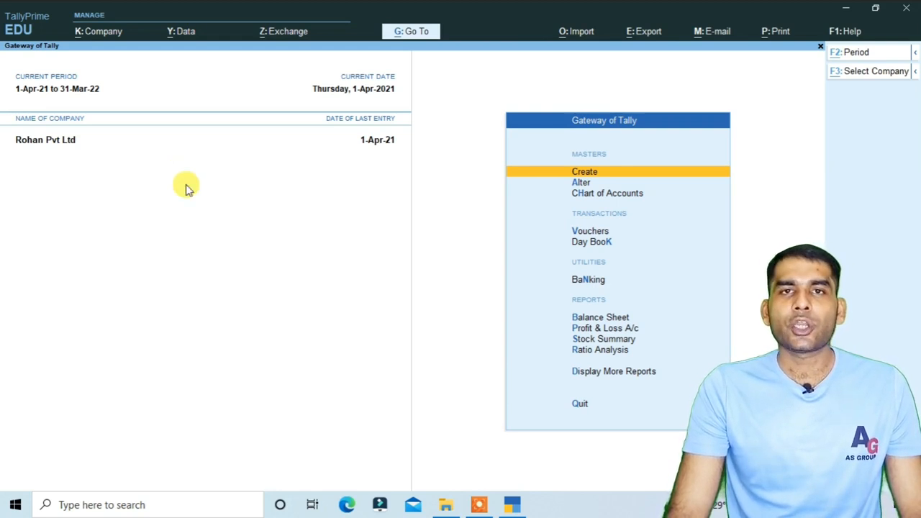
pyautogui.hotkey('alt', 'F3')
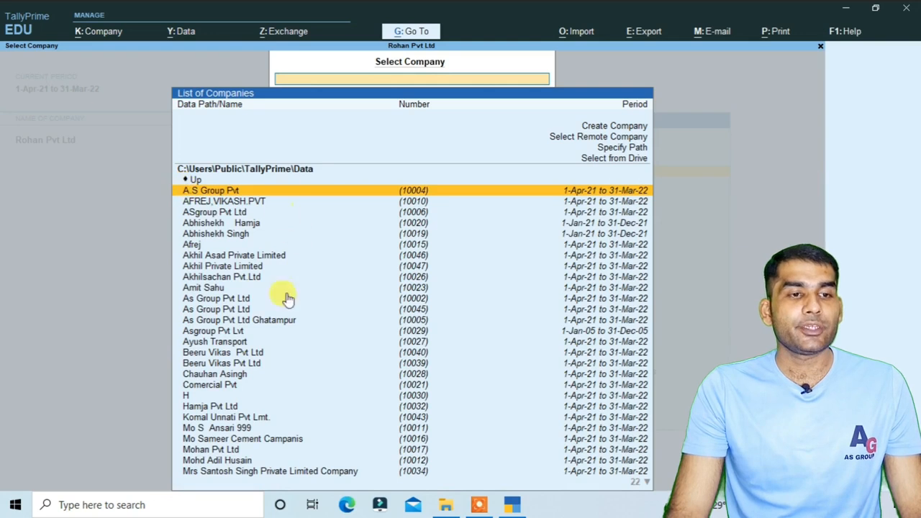
pyautogui.scroll(-19, 346, 320)
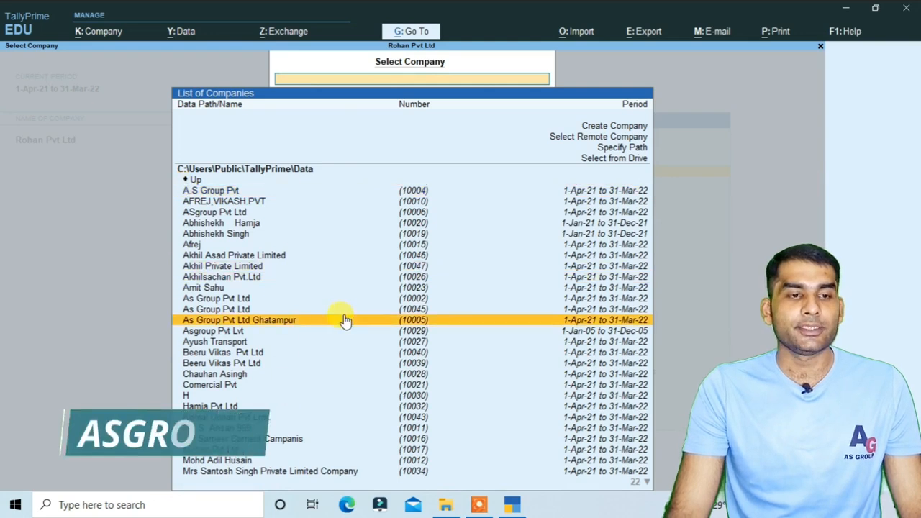
pyautogui.scroll(-17, 344, 319)
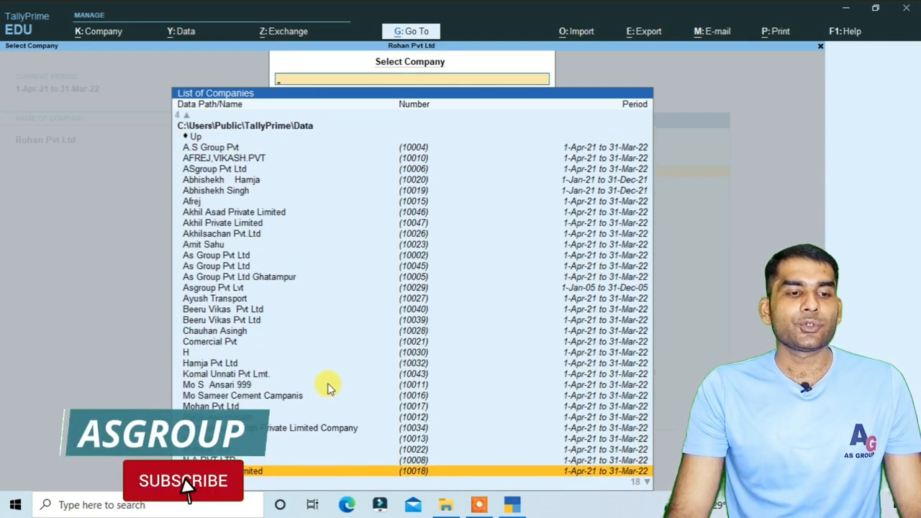
pyautogui.scroll(20, 328, 385)
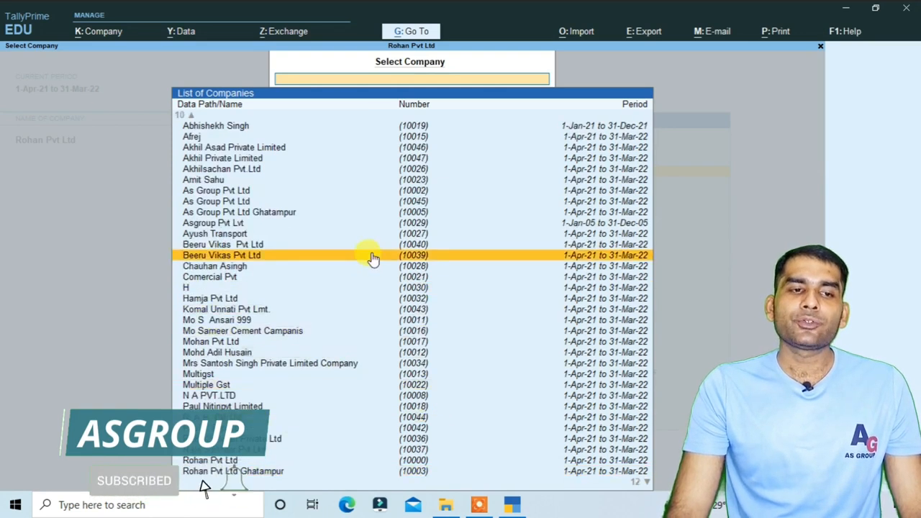
pyautogui.scroll(13, 375, 245)
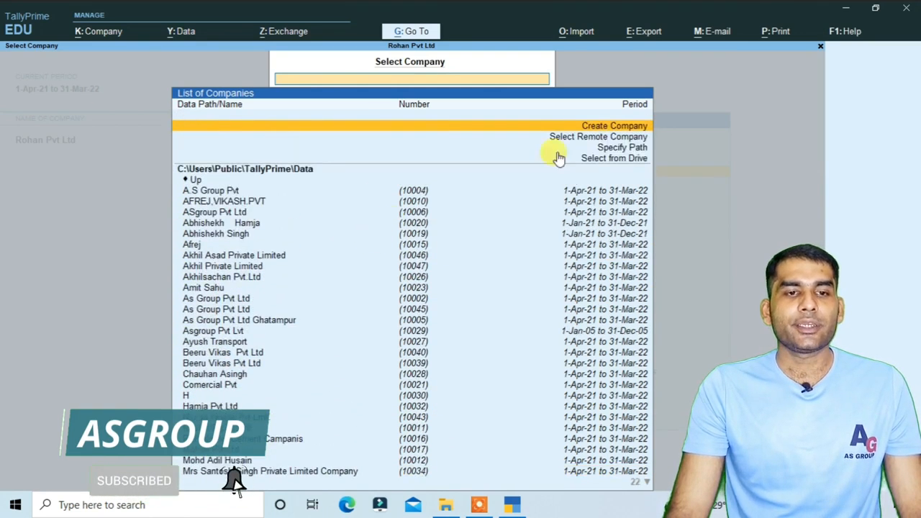
pyautogui.click(613, 125)
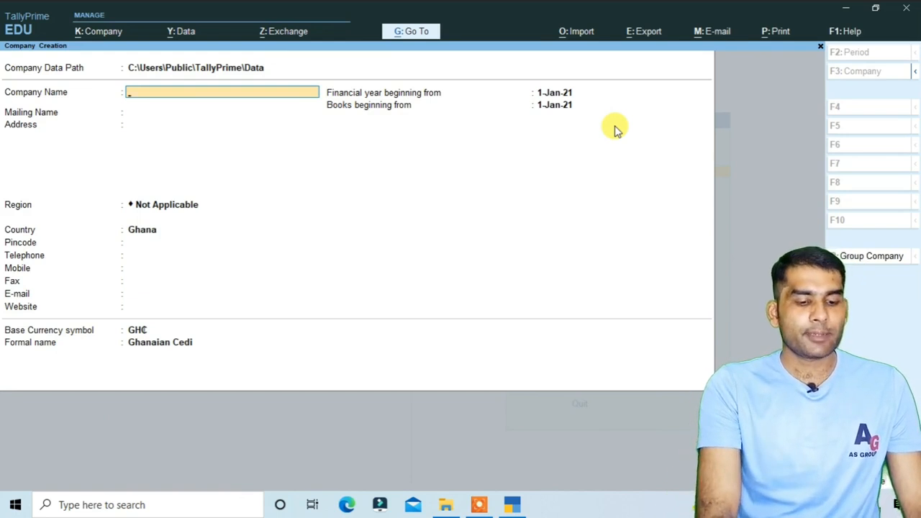
# Name the company 'A.S. Group Pvt Ltd', keeping the same mailing name.
pyautogui.write('A')
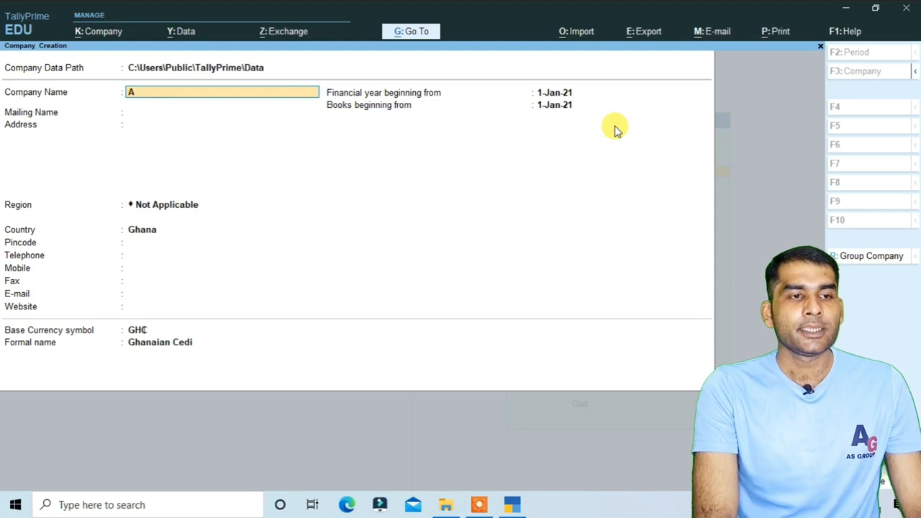
pyautogui.write('.S')
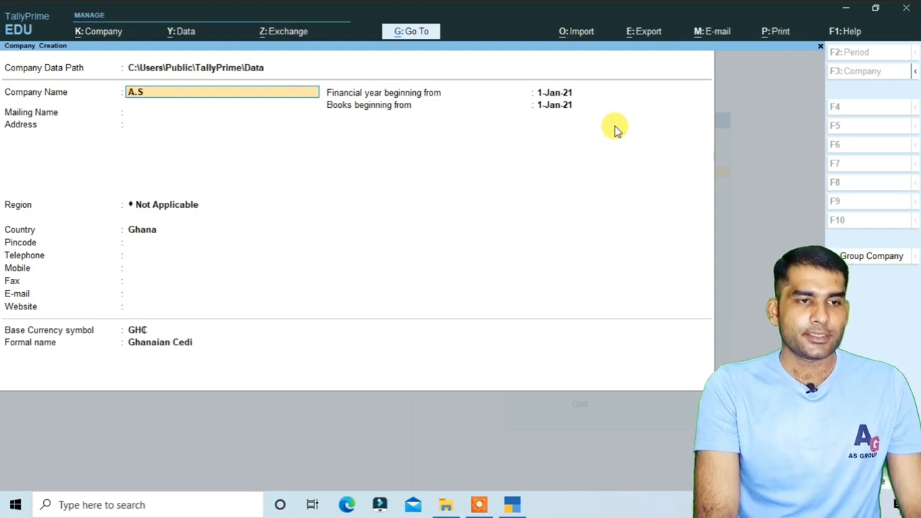
pyautogui.write('. Group Pvt Ltd.')
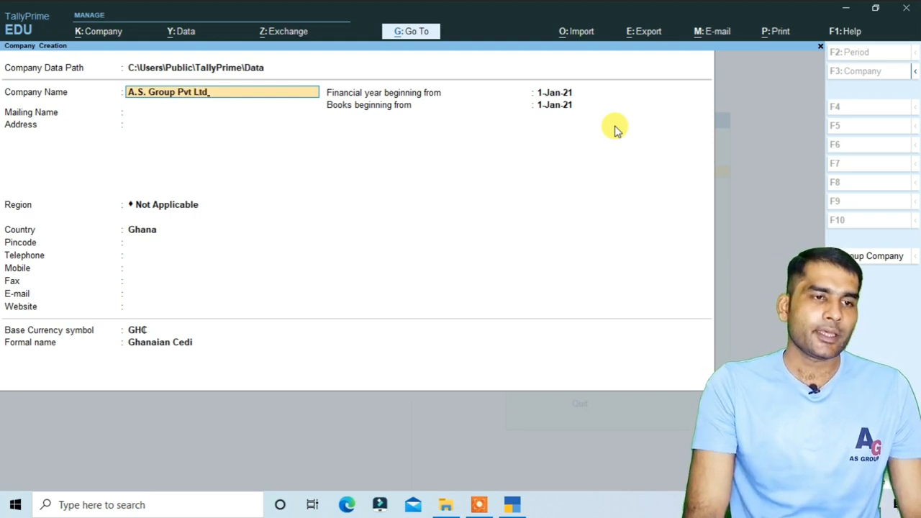
pyautogui.press('Return')
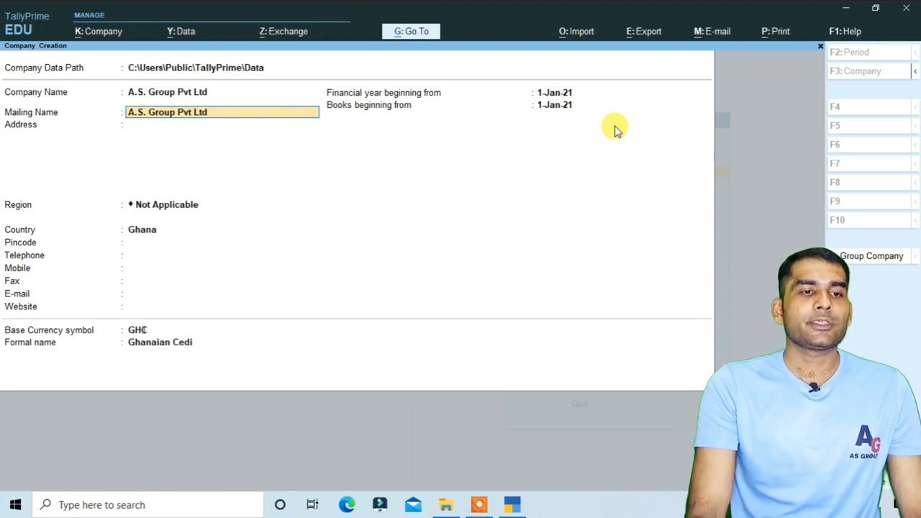
pyautogui.press('Return')
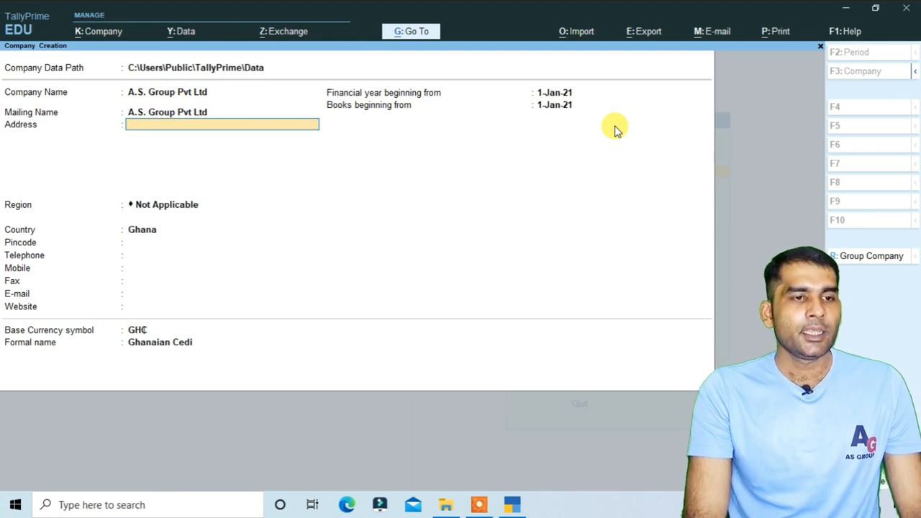
# Enter the three-line company address and move on to Region.
pyautogui.write('Ghatampu')
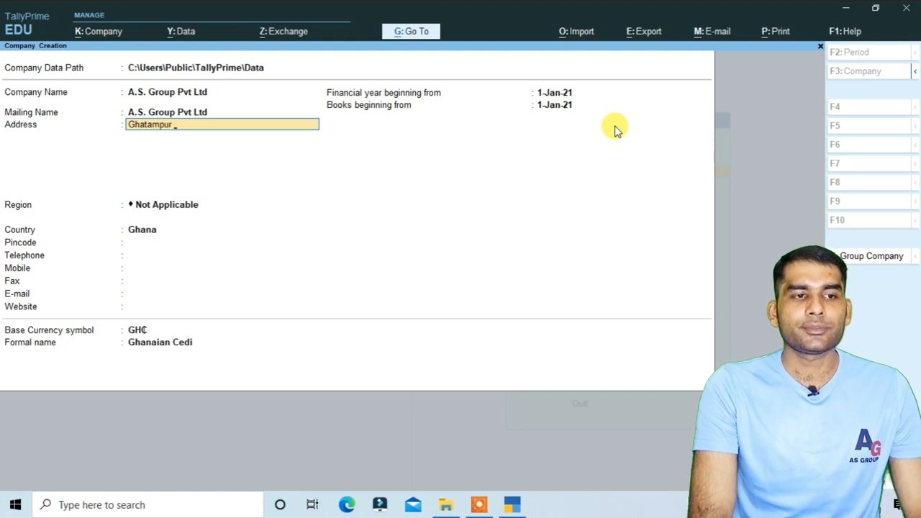
pyautogui.write('r')
pyautogui.press('Return')
pyautogui.write('Kanpur Nagar')
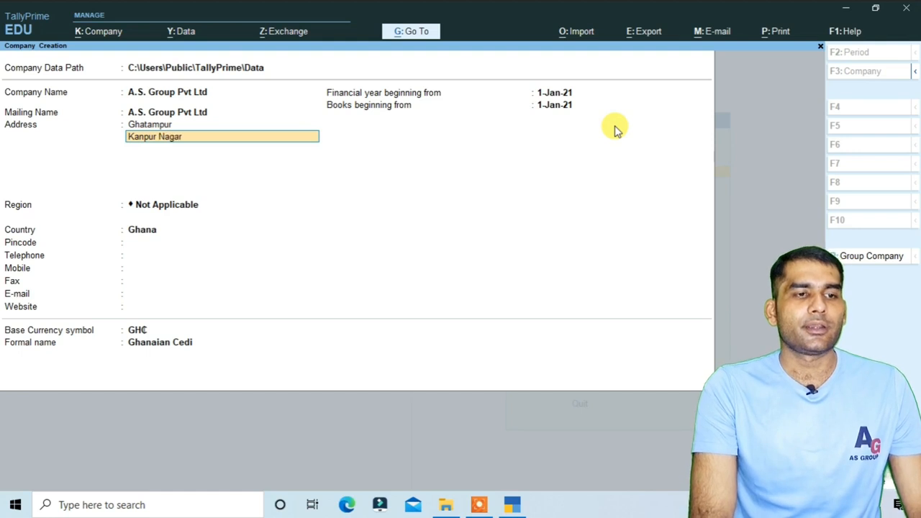
pyautogui.press('Return')
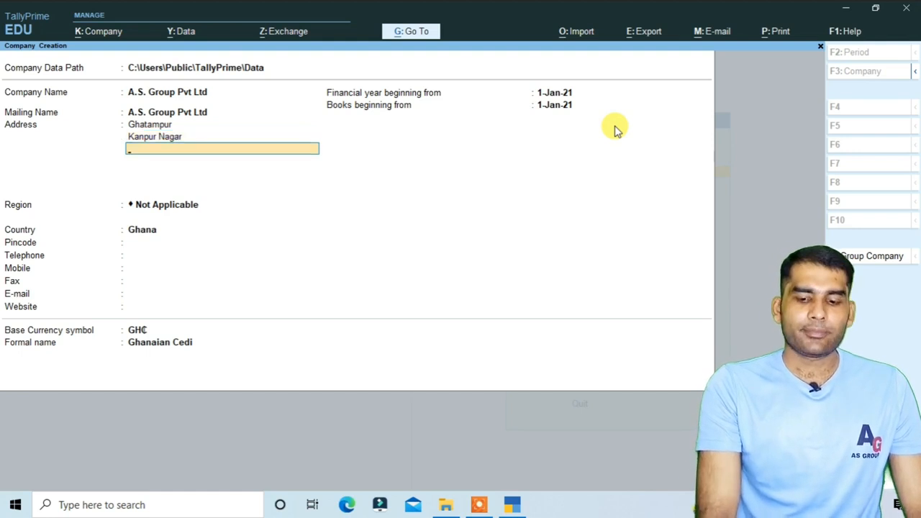
pyautogui.write('209206')
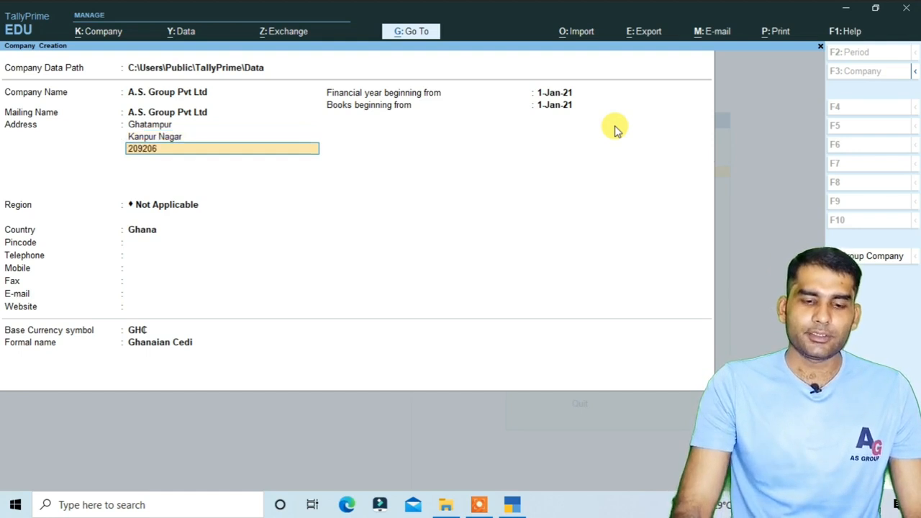
pyautogui.press('Return')
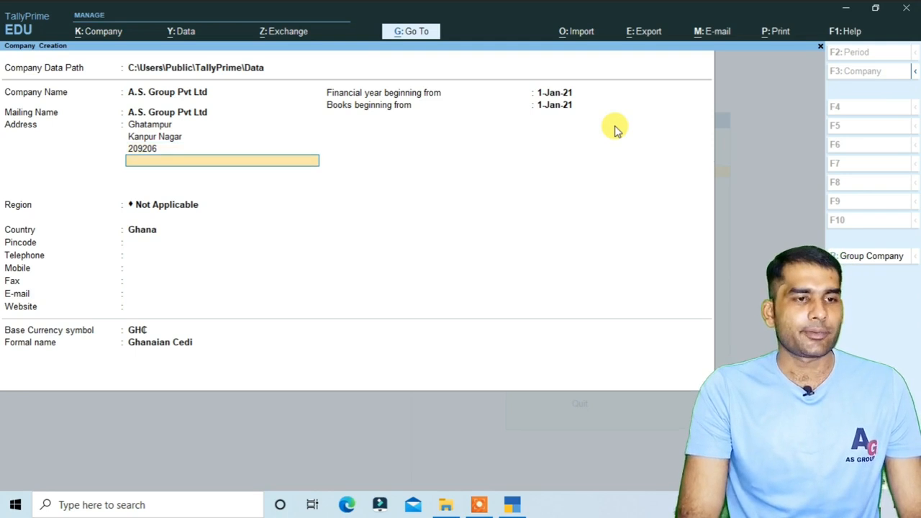
pyautogui.press('Return')
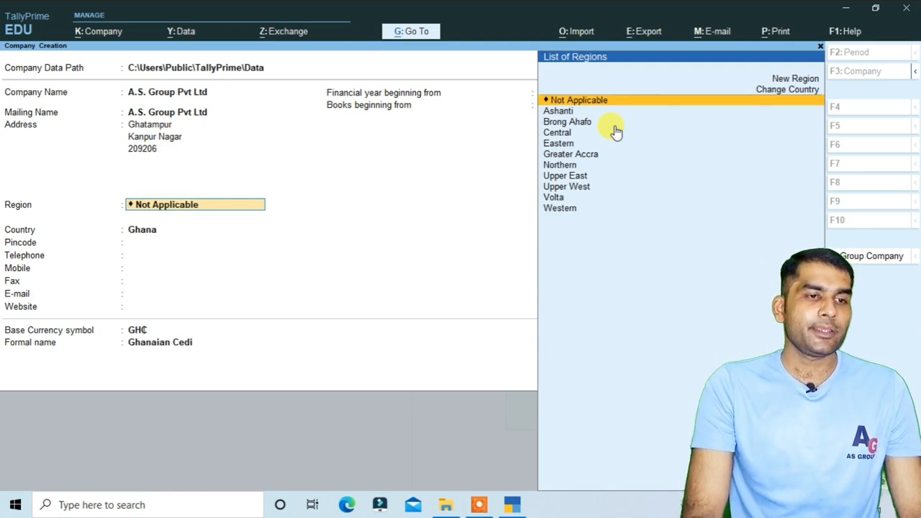
# Set the country to India and the state to Uttar Pradesh, then enter the pincode.
pyautogui.press('Return')
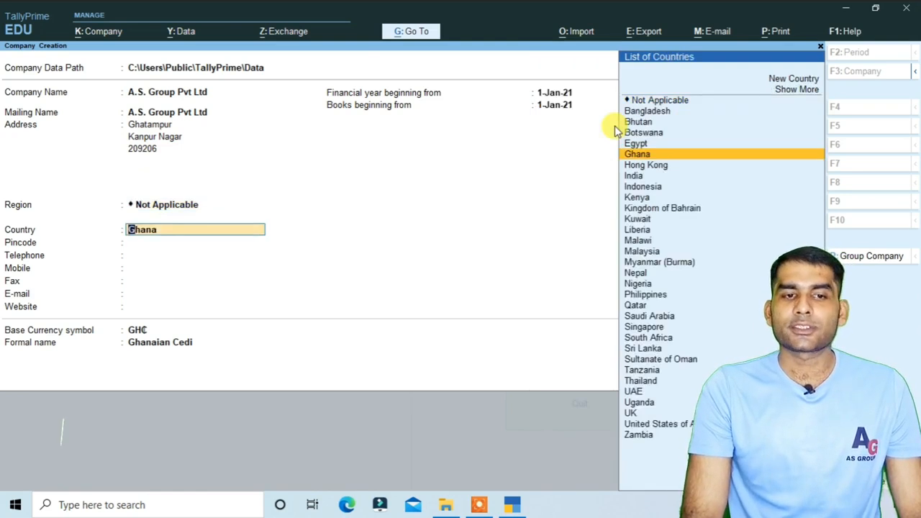
pyautogui.write('I')
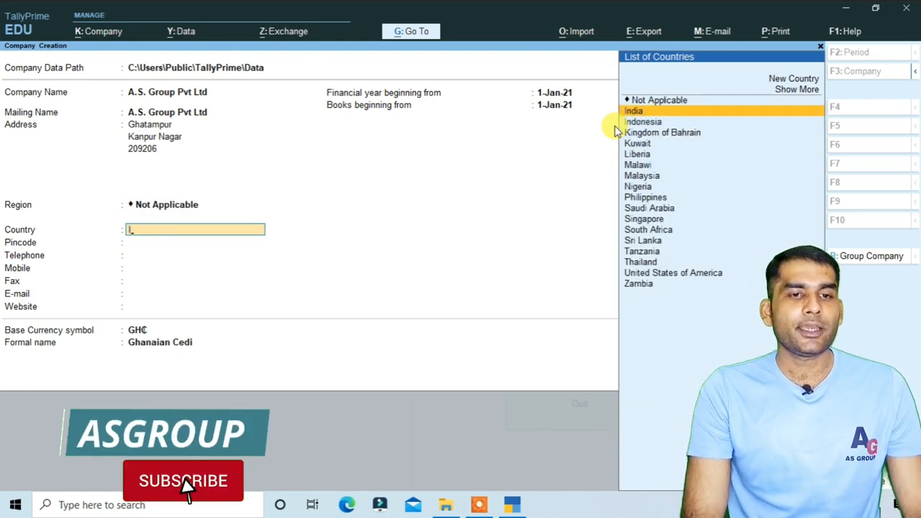
pyautogui.press('Return')
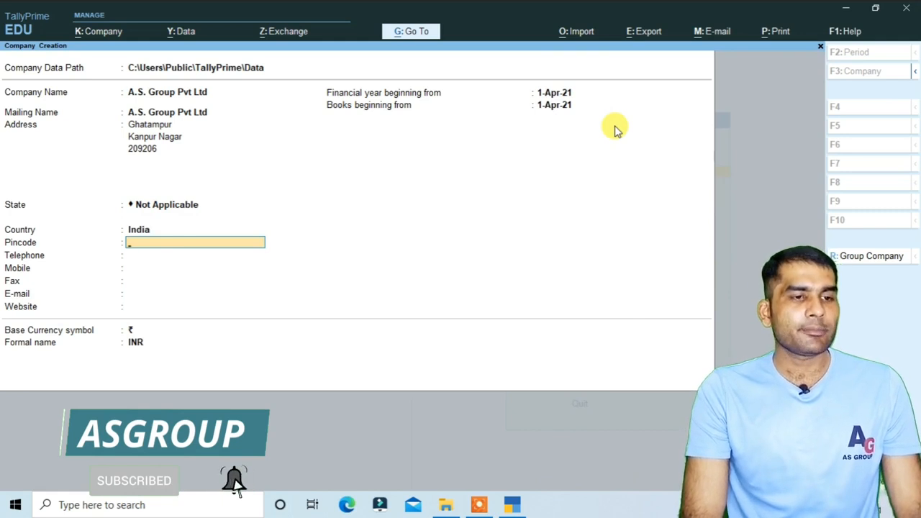
pyautogui.press('BackSpace')
pyautogui.press('BackSpace')
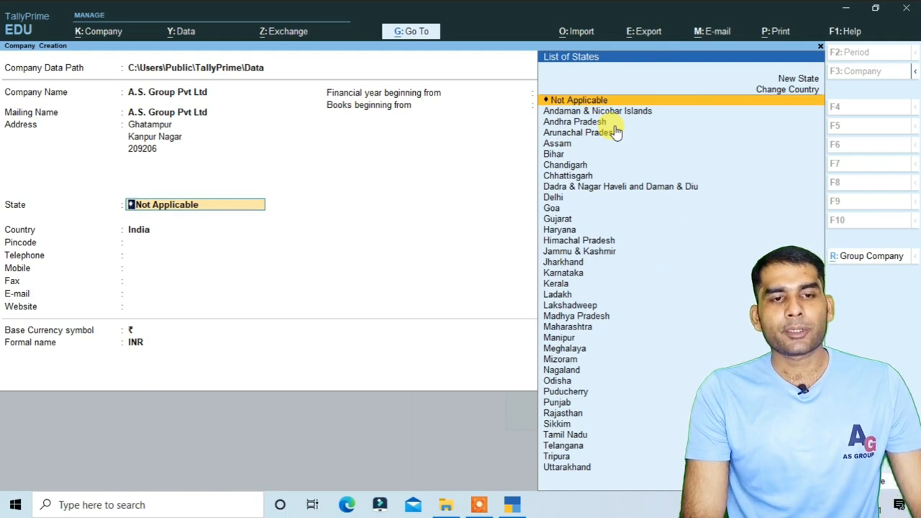
pyautogui.write('U')
pyautogui.press('Down')
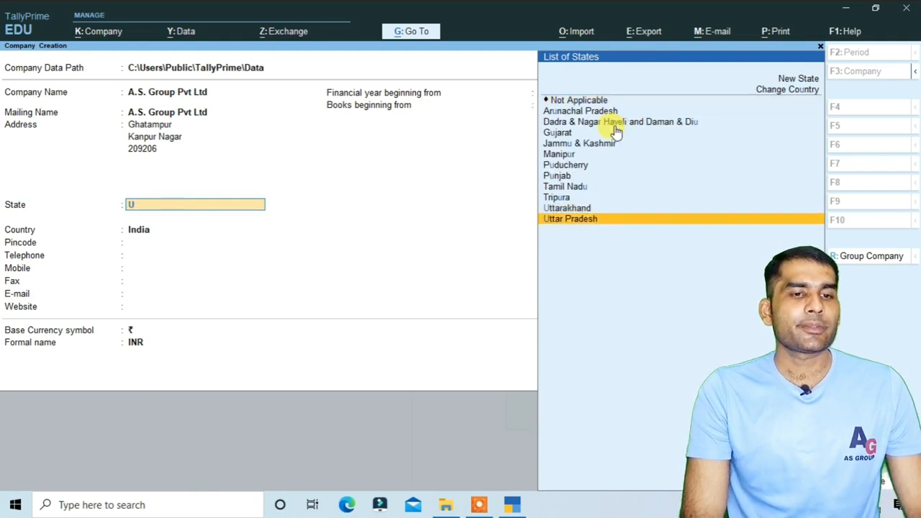
pyautogui.press('Return')
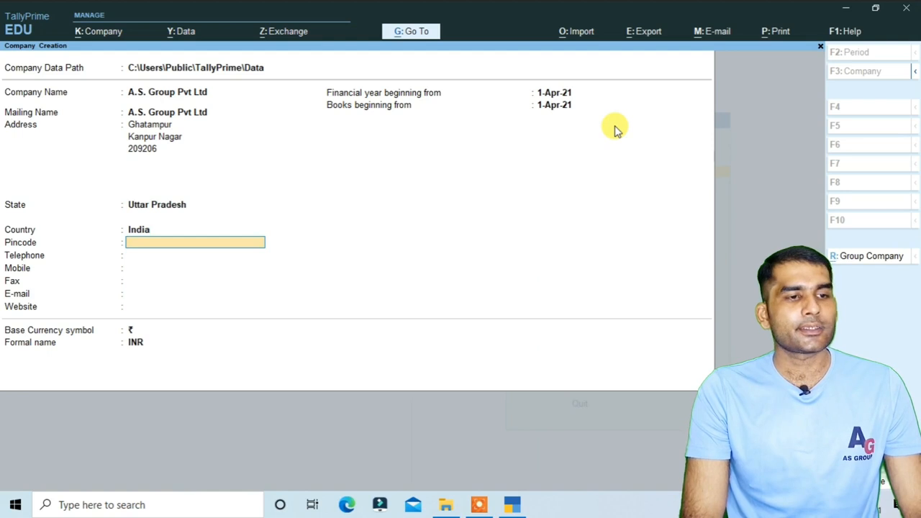
pyautogui.write('209206')
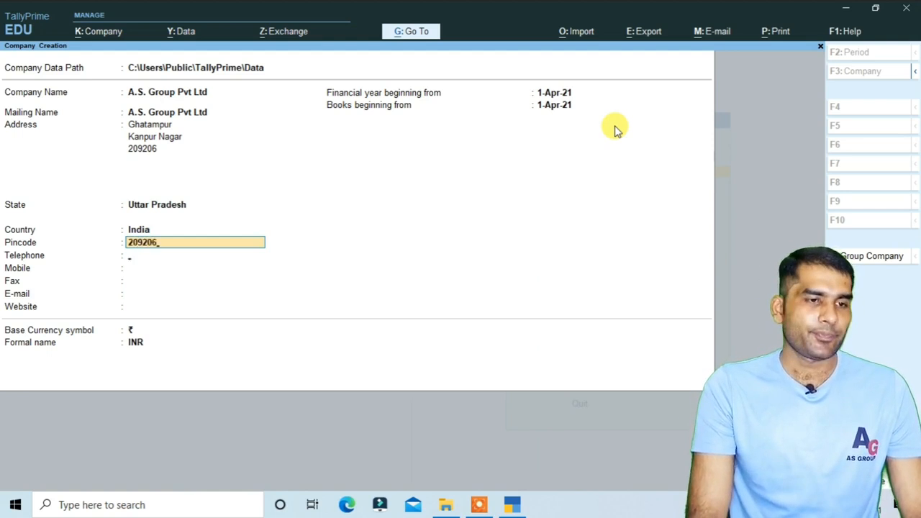
# Leave Telephone, Mobile and Fax blank and enter the company's e-mail address.
pyautogui.press('Return')
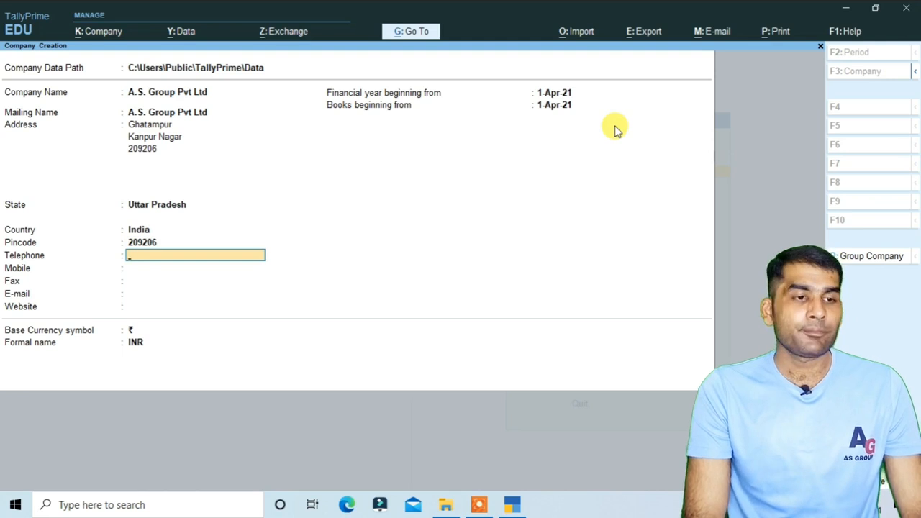
pyautogui.press('Return')
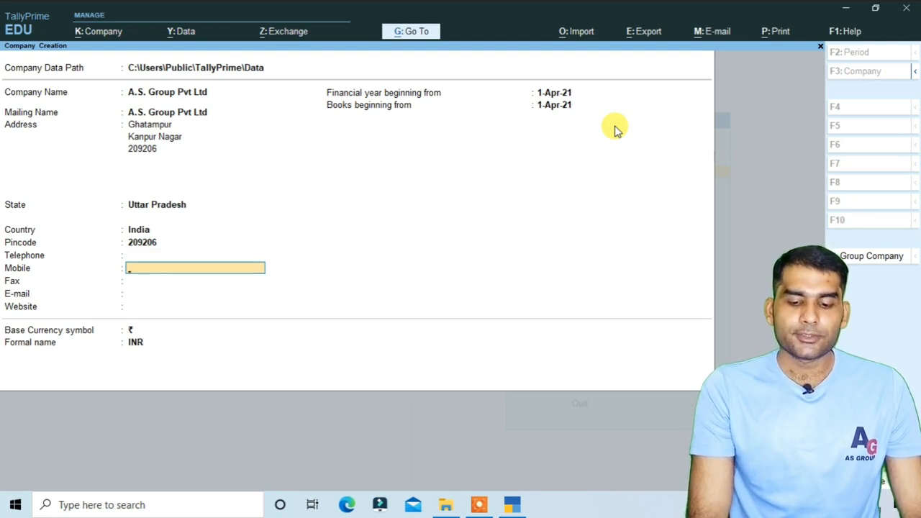
pyautogui.press('Return')
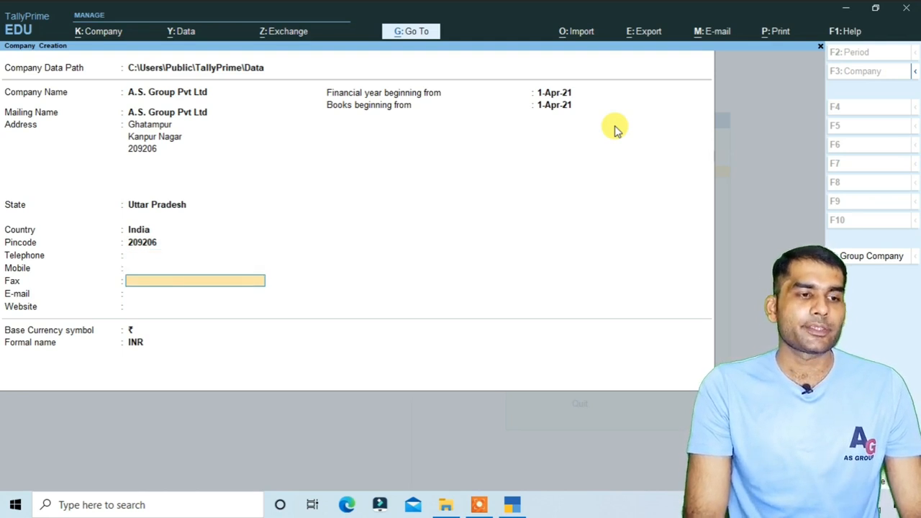
pyautogui.press('Return')
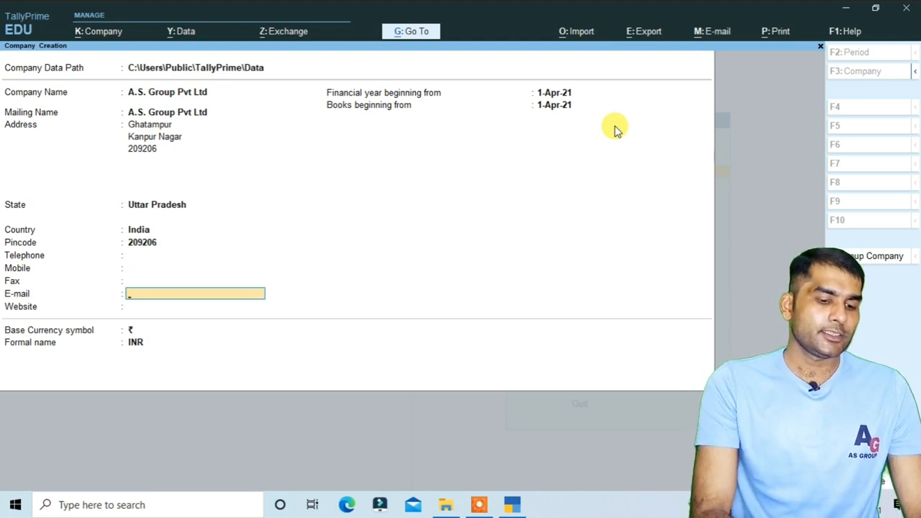
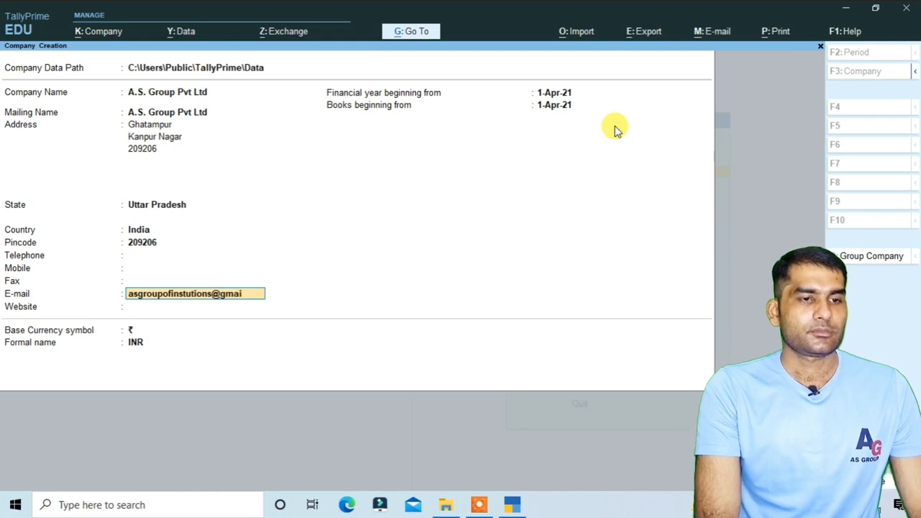
pyautogui.press('Return')
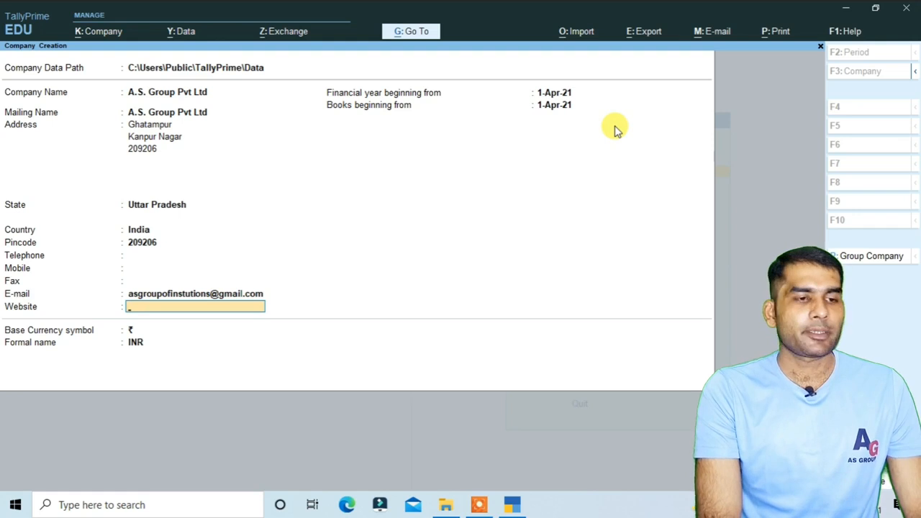
# Keep 1-Apr-21 as the financial year and books beginning, with ₹ as base currency.
pyautogui.press('Return')
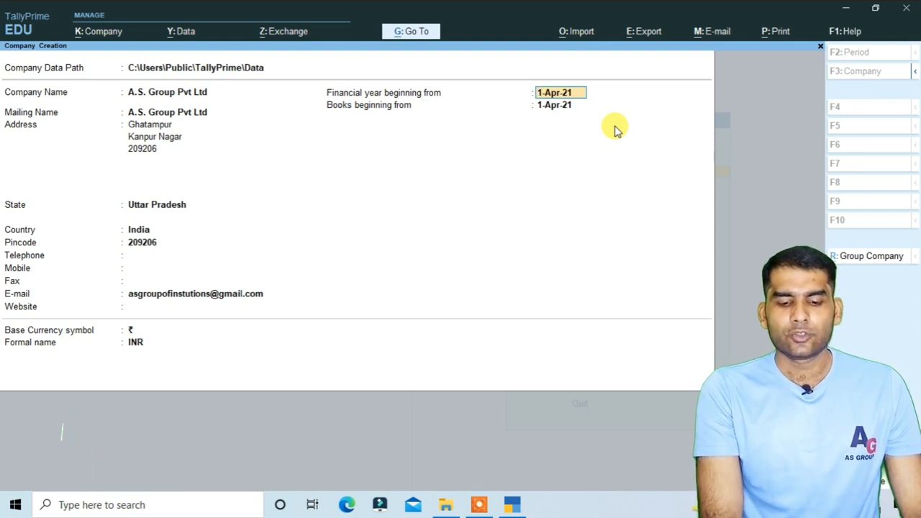
pyautogui.press('Return')
pyautogui.press('Return')
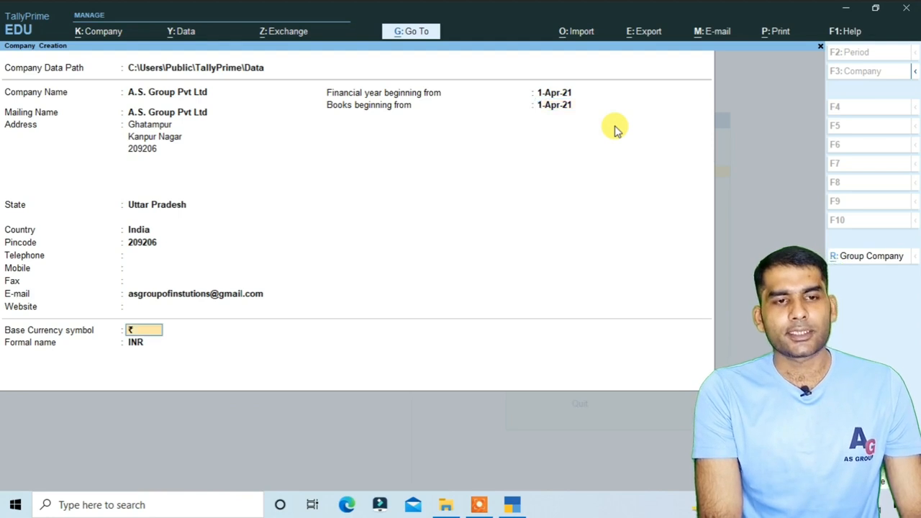
pyautogui.press('Return')
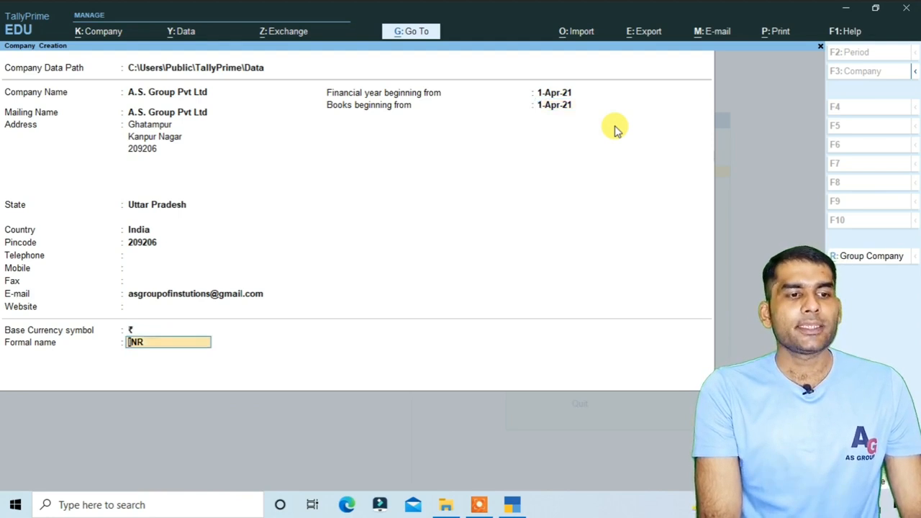
pyautogui.press('Return')
pyautogui.press('Return')
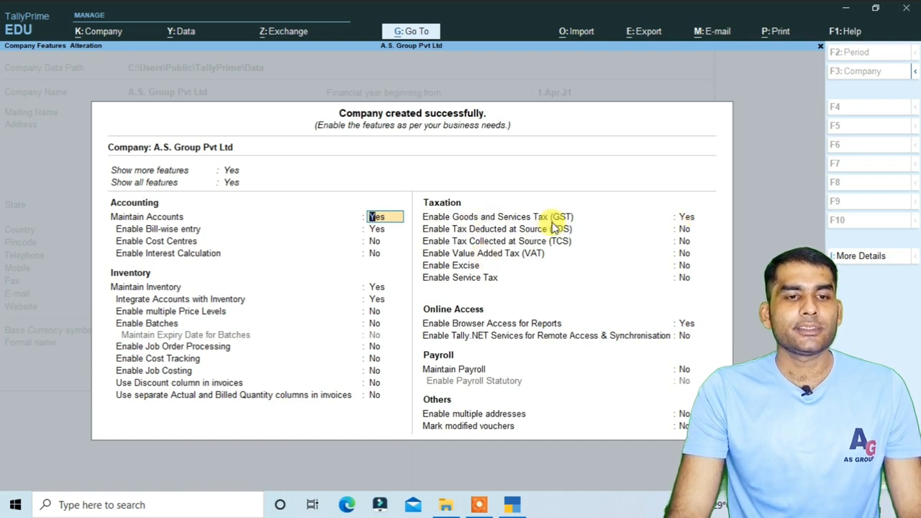
# Enable GST and accept Uttar Pradesh, Regular registration and the 1-Apr-21 applicable date.
pyautogui.click(686, 219)
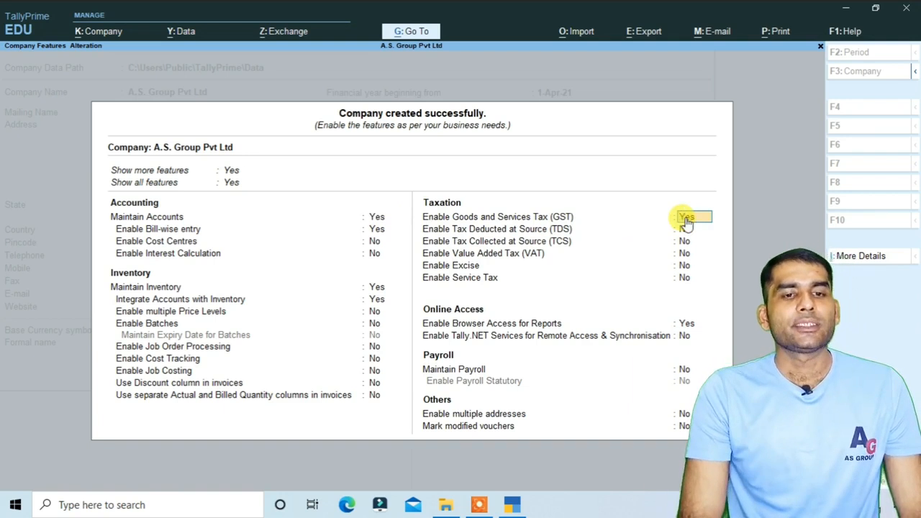
pyautogui.press('Return')
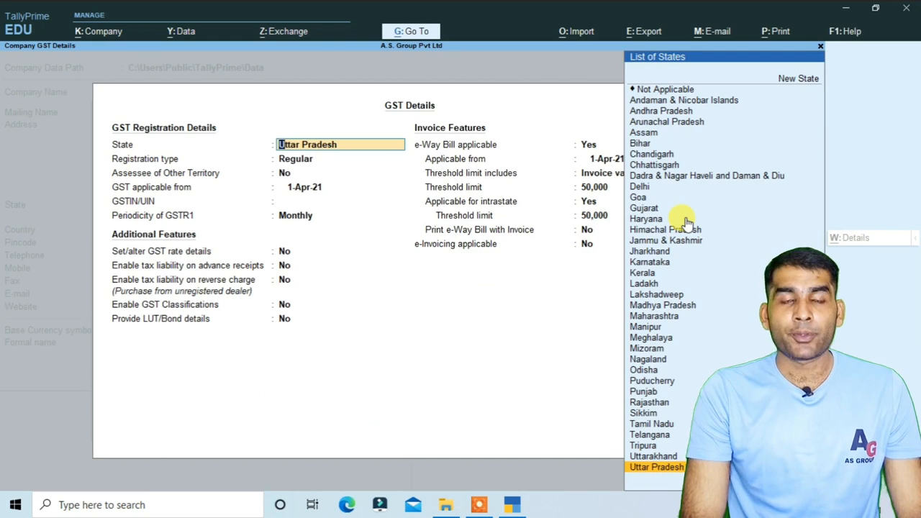
pyautogui.press('Return')
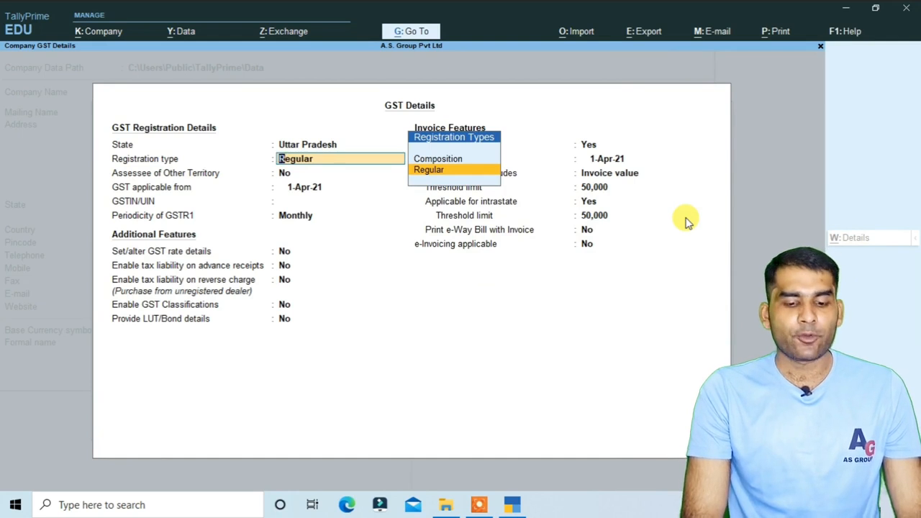
pyautogui.press('Return')
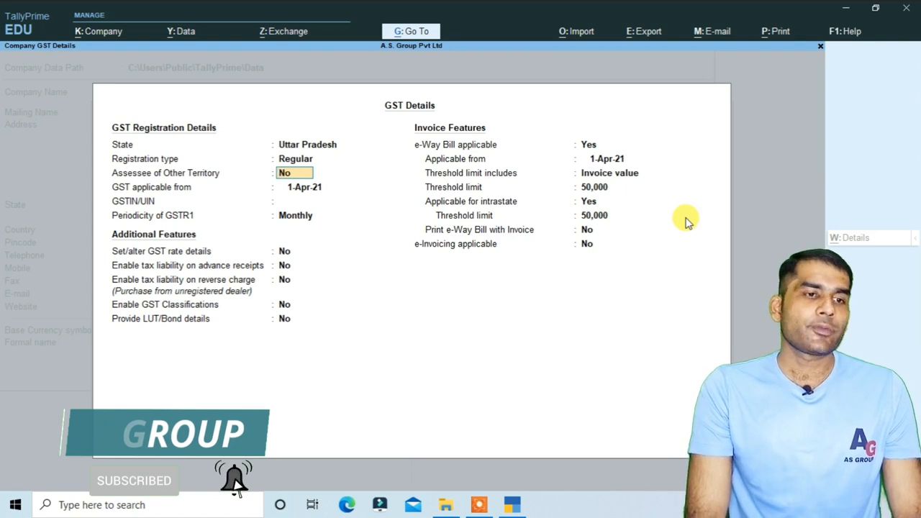
pyautogui.press('Return')
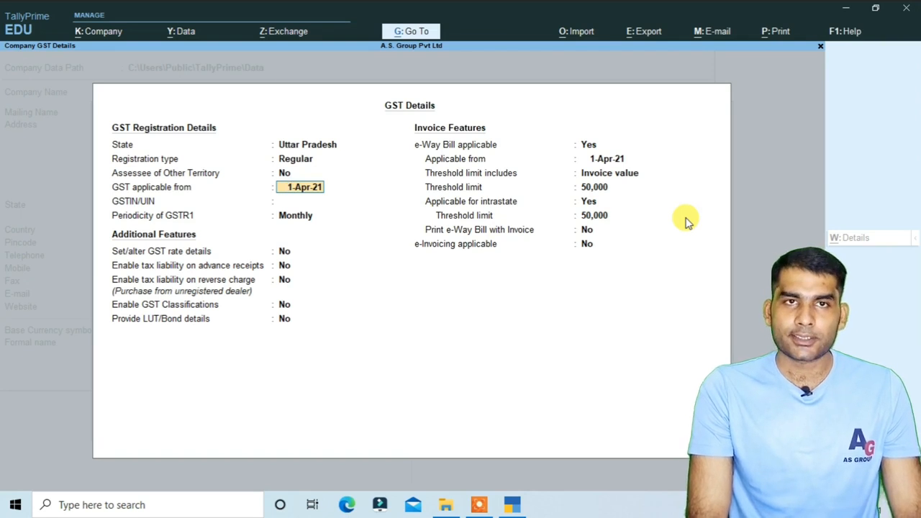
pyautogui.press('Return')
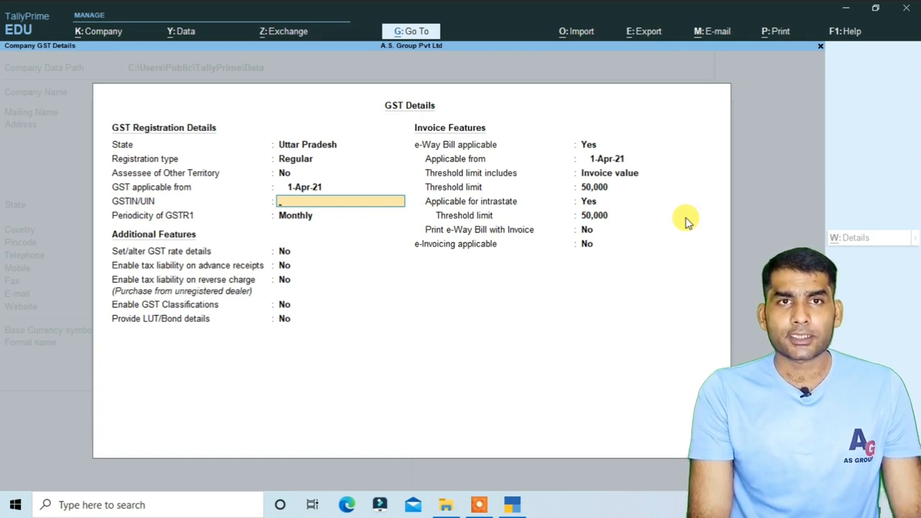
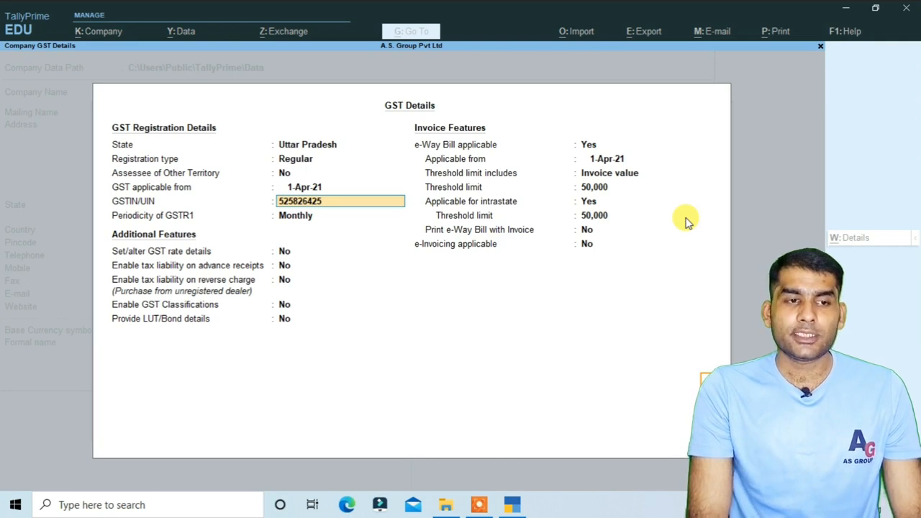
# Enter the company's GSTIN and keep GSTR1 periodicity at Monthly.
pyautogui.press('Return')
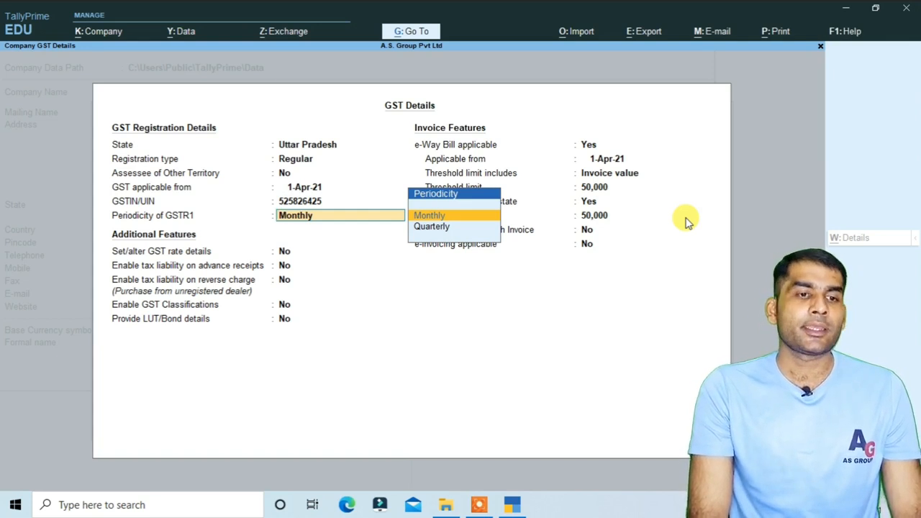
pyautogui.press('Return')
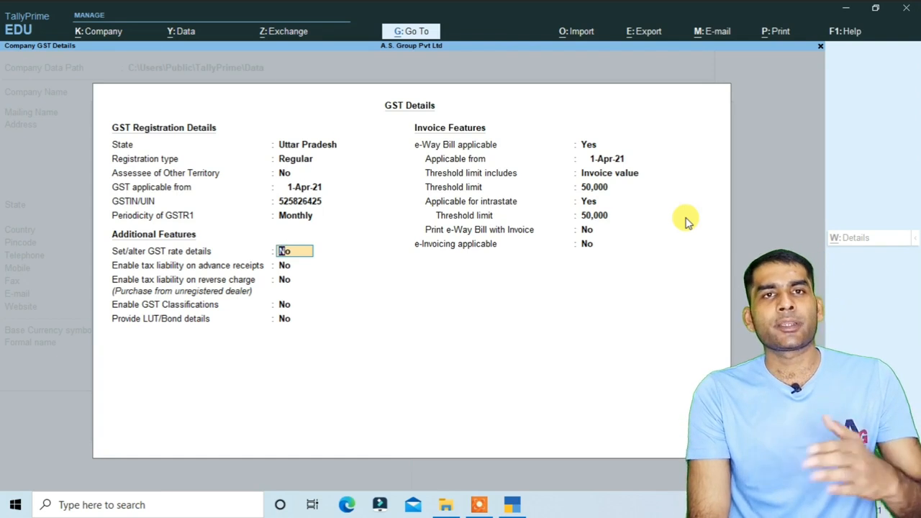
# Turn on GST rate details with Taxable taxability and bring up the F12 configuration.
pyautogui.write('y')
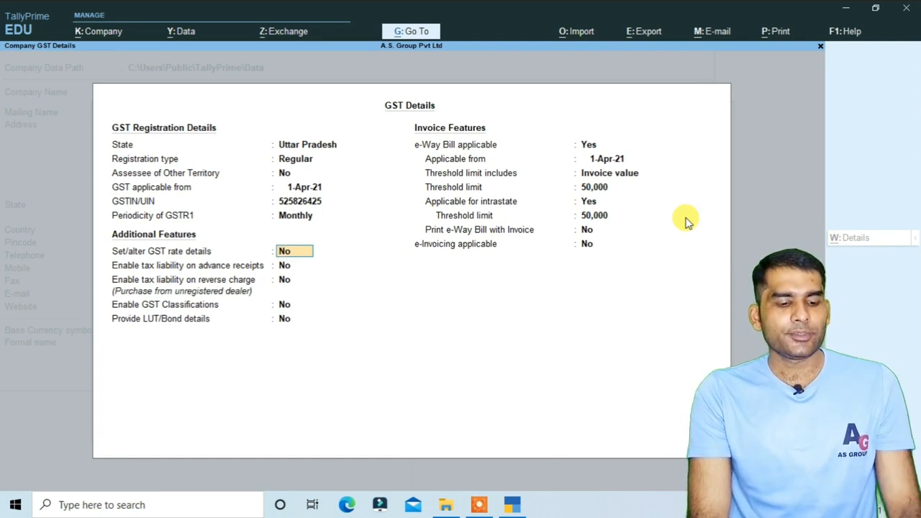
pyautogui.press('Return')
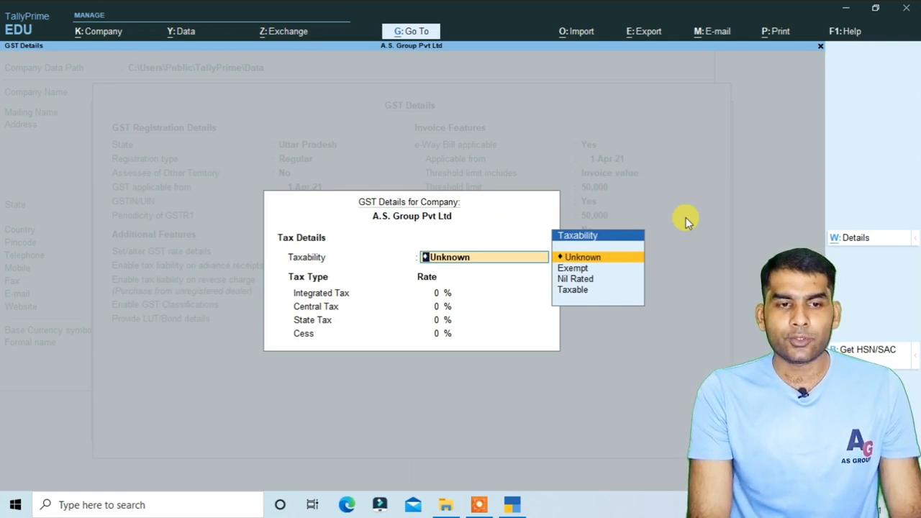
pyautogui.press('Down')
pyautogui.press('Down')
pyautogui.press('Down')
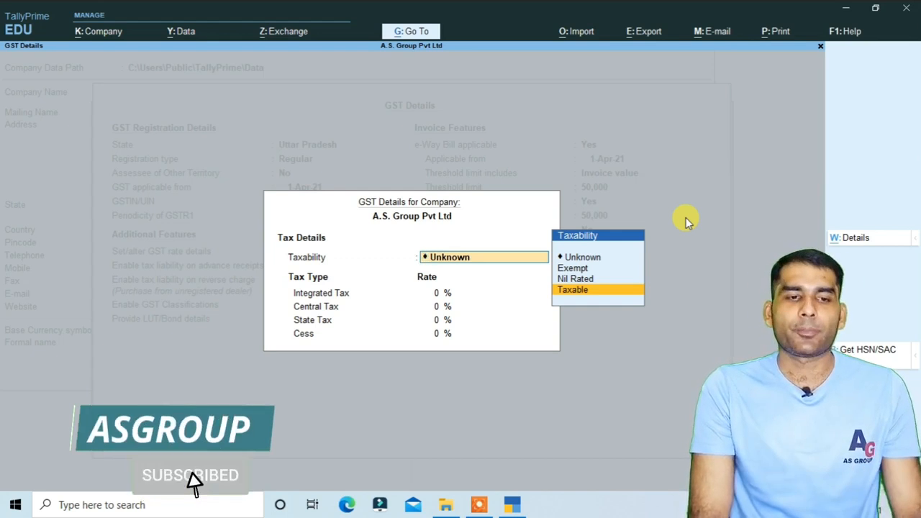
pyautogui.press('Return')
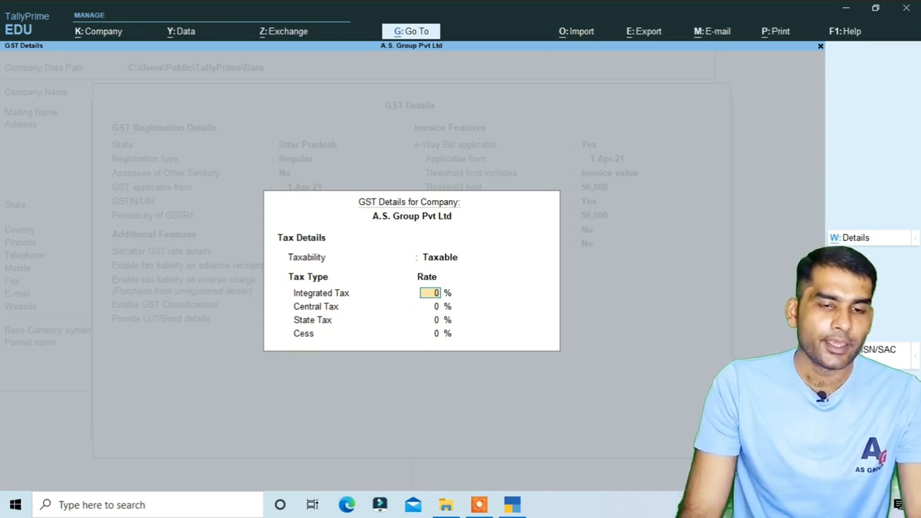
pyautogui.press('F12')
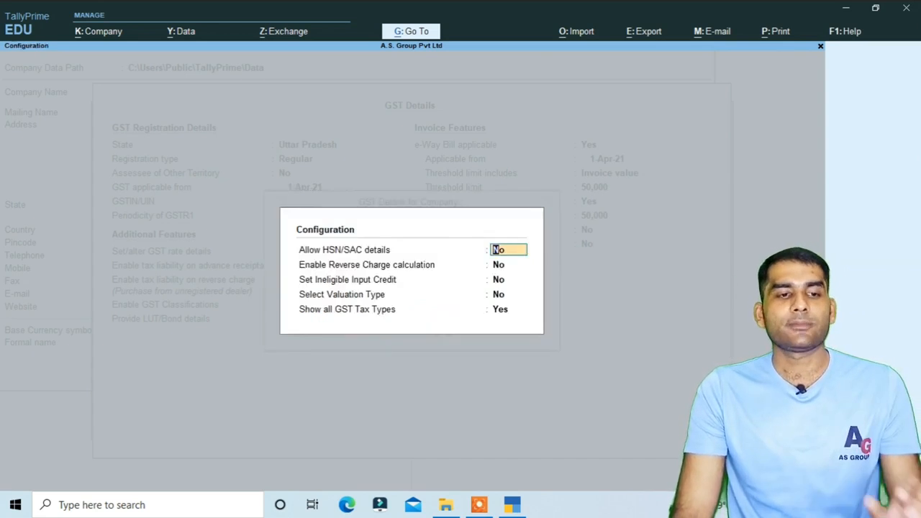
# Set integrated tax to 28%, giving 14% central and 14% state tax with no cess.
pyautogui.press('Return')
pyautogui.press('Return')
pyautogui.press('Return')
pyautogui.press('Return')
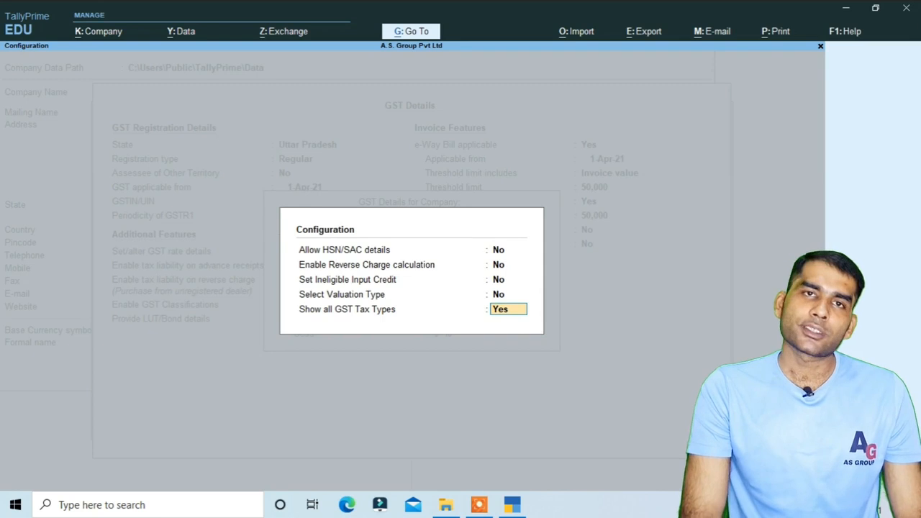
pyautogui.press('Return')
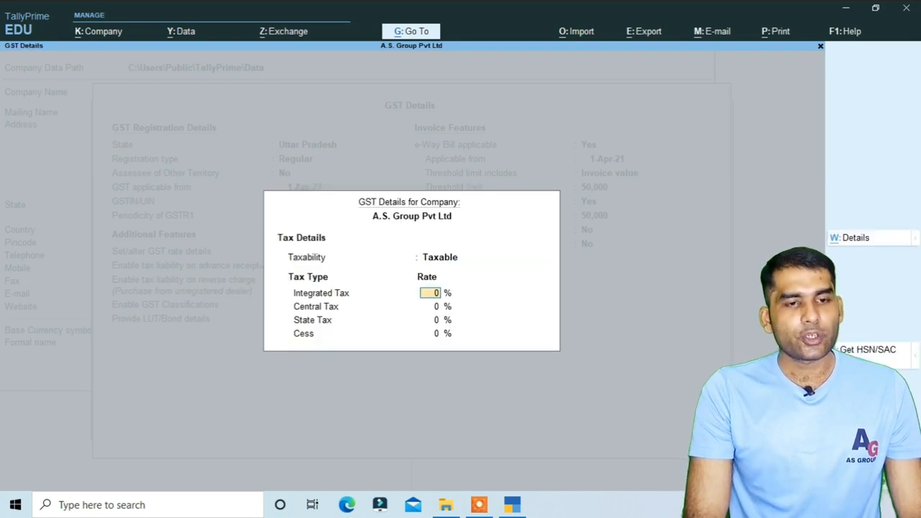
pyautogui.write('28')
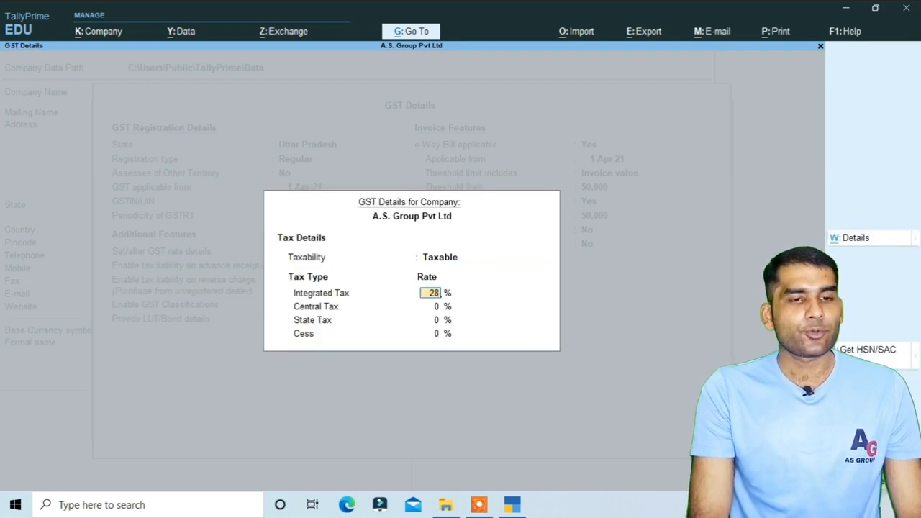
pyautogui.press('Return')
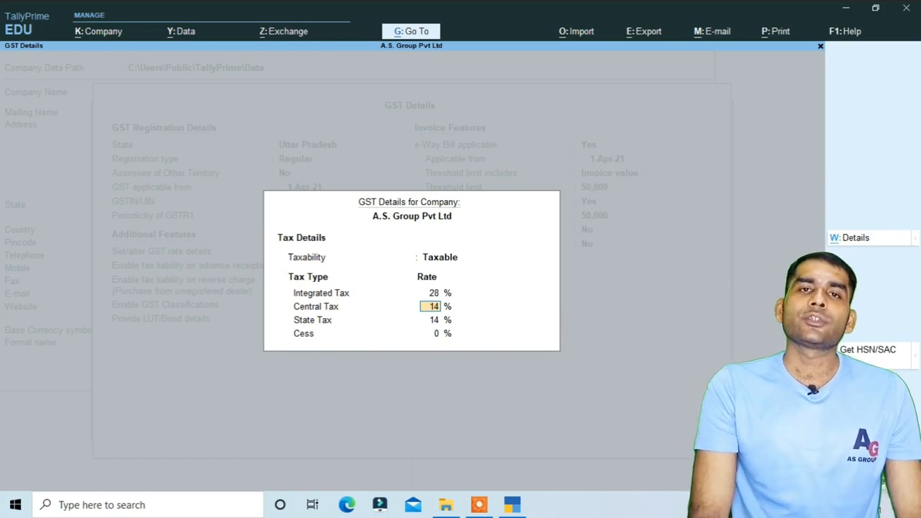
pyautogui.press('Return')
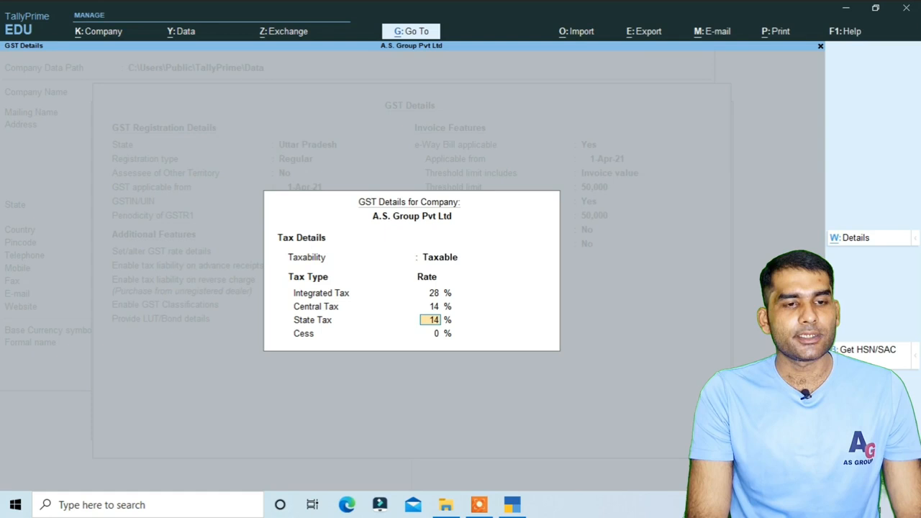
pyautogui.press('Return')
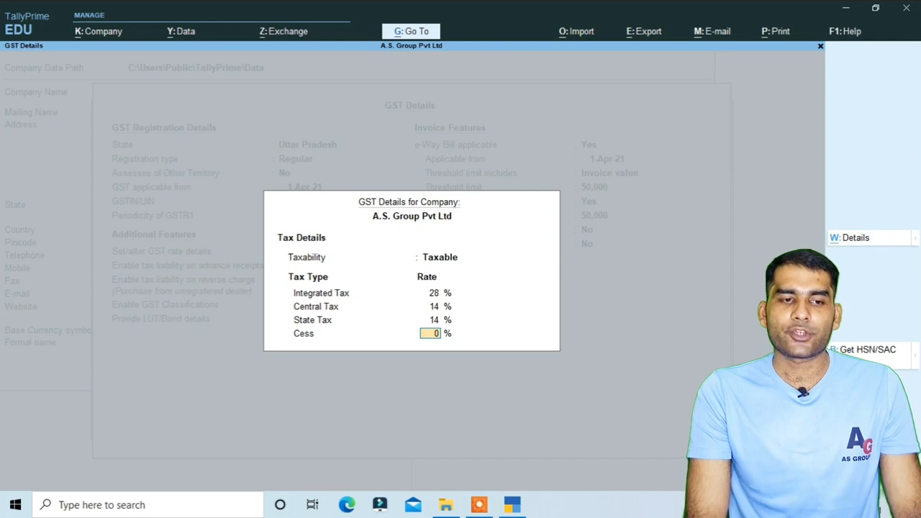
pyautogui.press('Return')
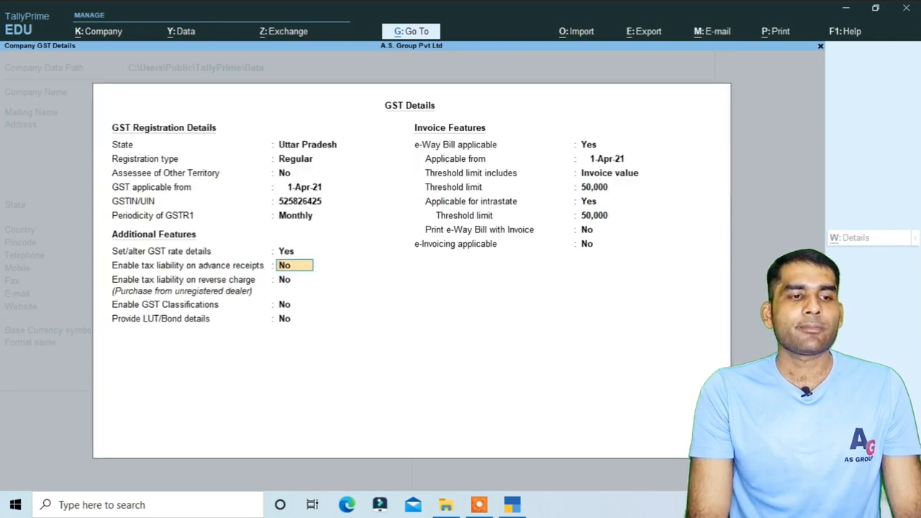
# Make the e-Way Bill threshold include Taxable goods value and accept the GST details.
pyautogui.press('Return')
pyautogui.press('Return')
pyautogui.press('Return')
pyautogui.press('Return')
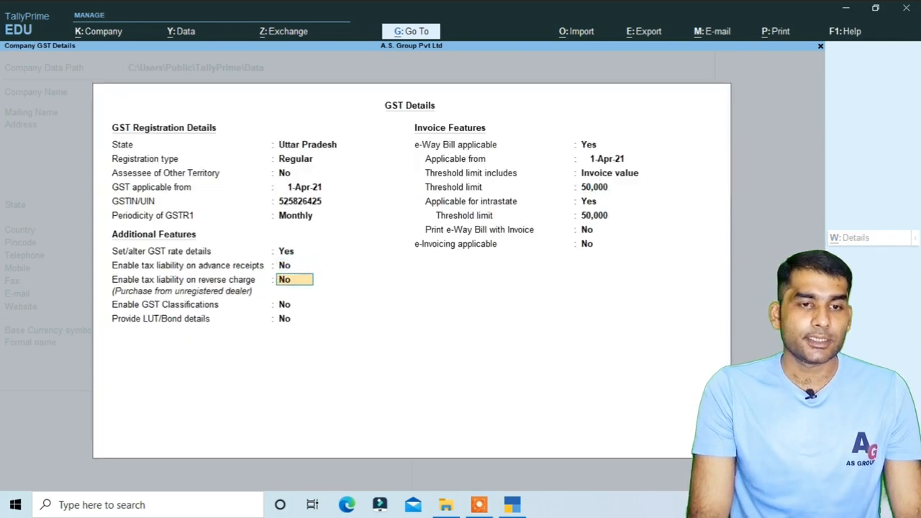
pyautogui.press('Return')
pyautogui.press('Return')
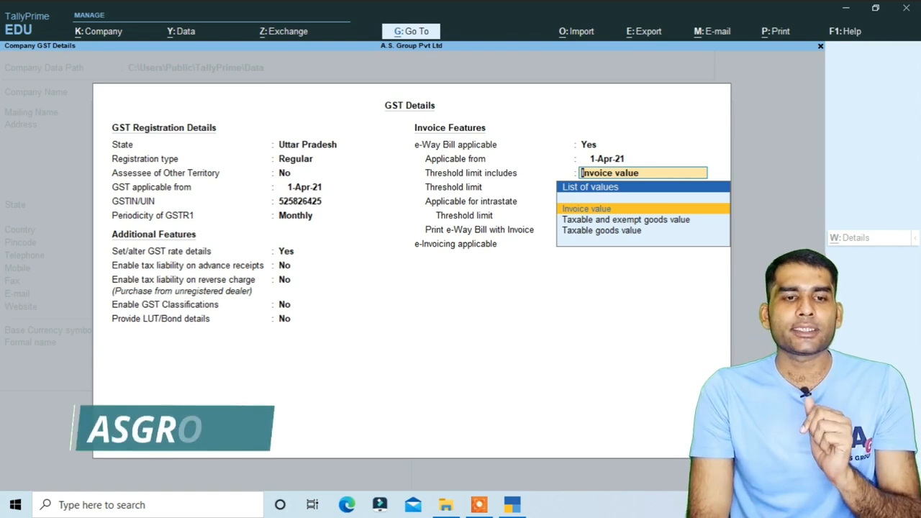
pyautogui.press('Return')
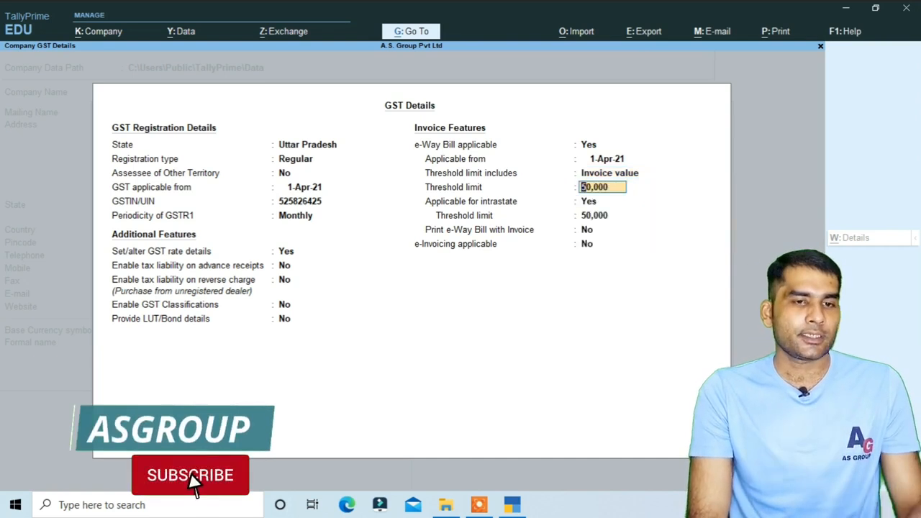
pyautogui.press('BackSpace')
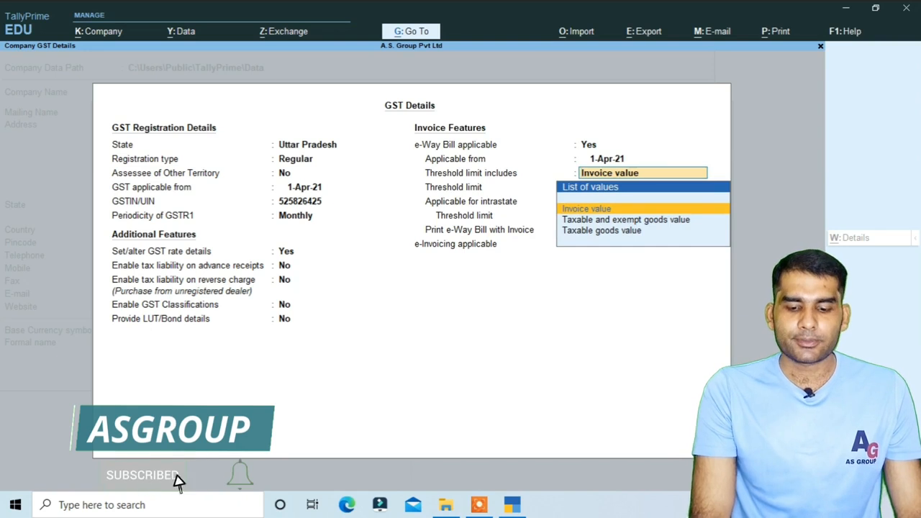
pyautogui.press('Down')
pyautogui.press('Down')
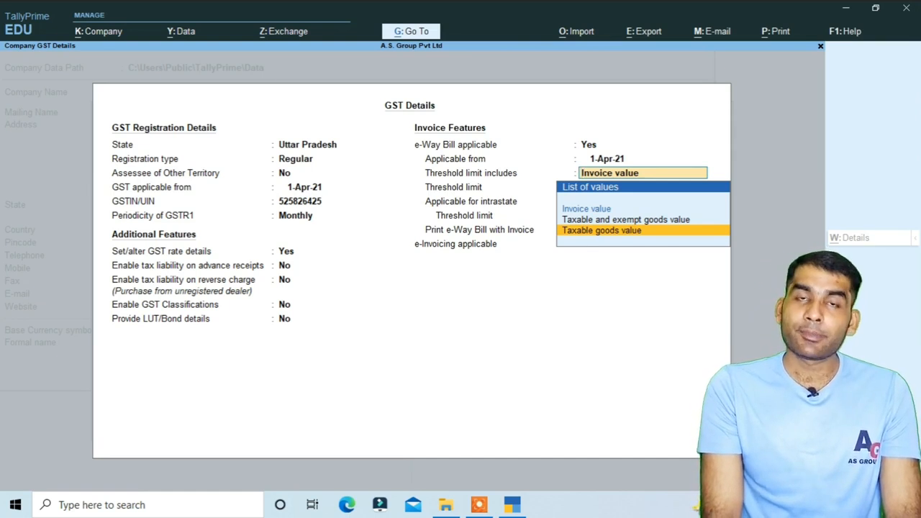
pyautogui.press('Return')
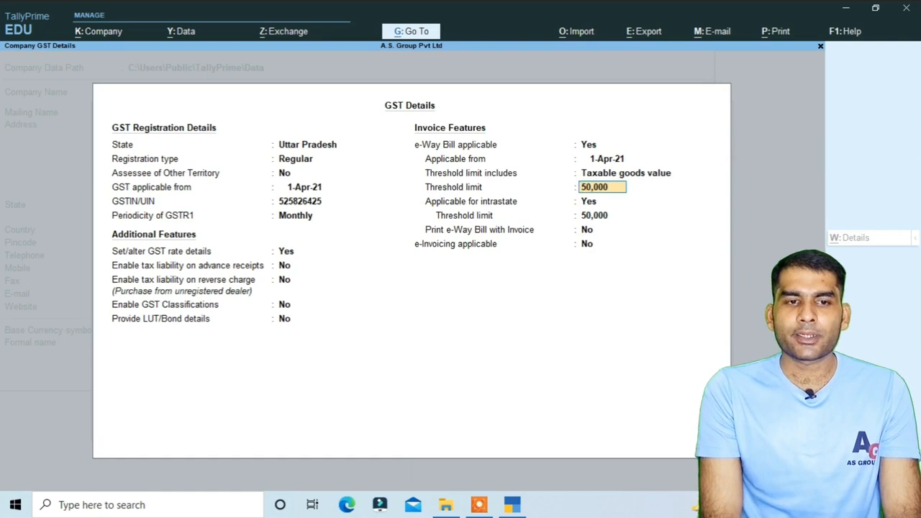
pyautogui.press('Return')
pyautogui.press('Return')
pyautogui.press('Return')
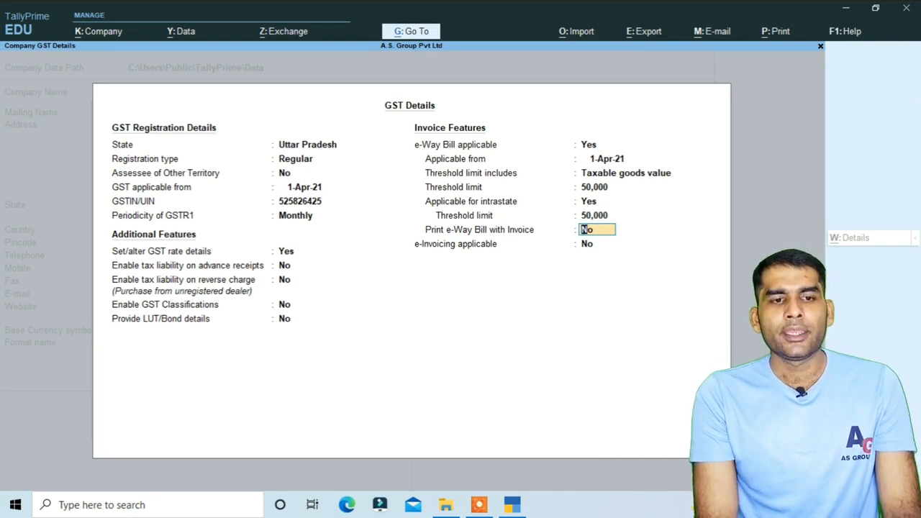
pyautogui.press('Return')
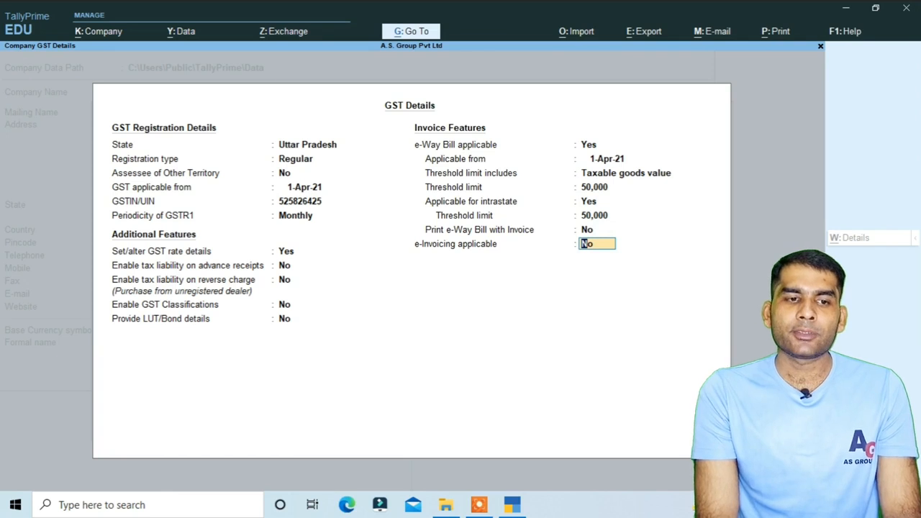
pyautogui.press('Return')
pyautogui.press('Return')
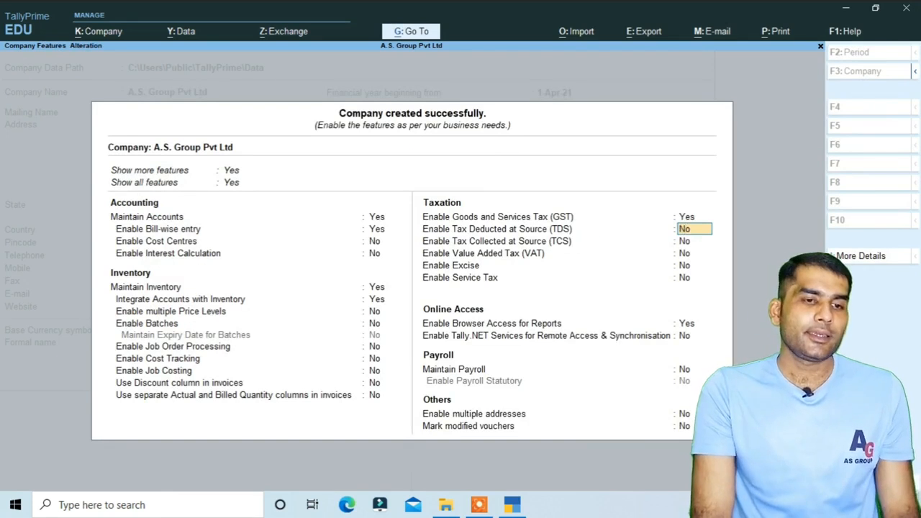
# Accept the Company Features screen with GST enabled, opening A.S. Group Pvt Ltd at the Gateway of Tally.
pyautogui.press('ctrl')
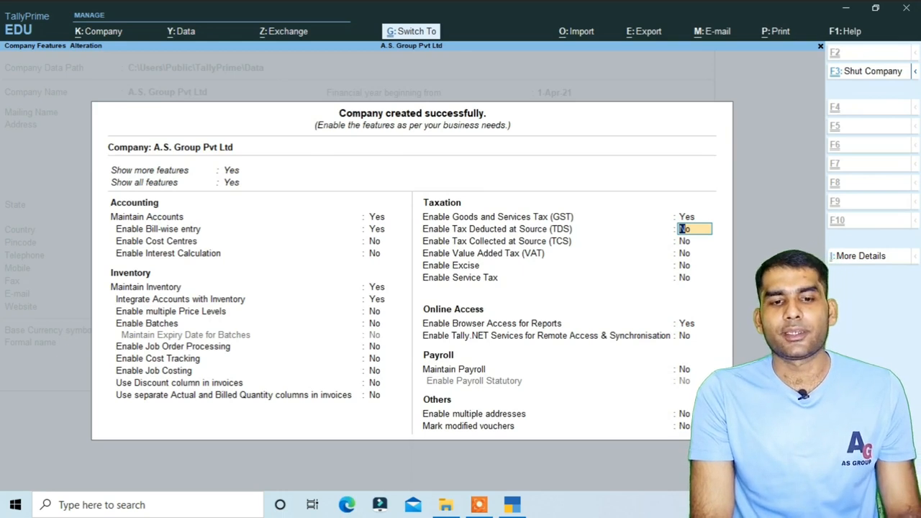
pyautogui.hotkey('ctrl', 'a')
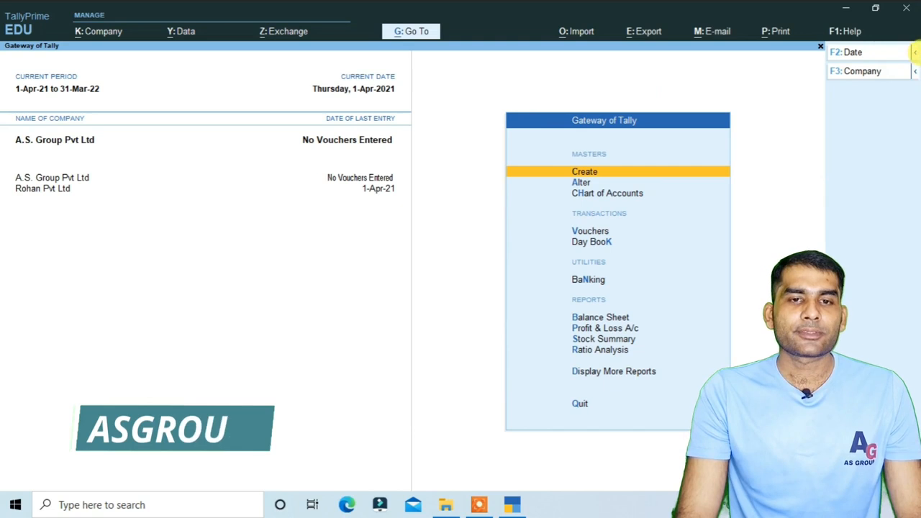
pyautogui.click(914, 55)
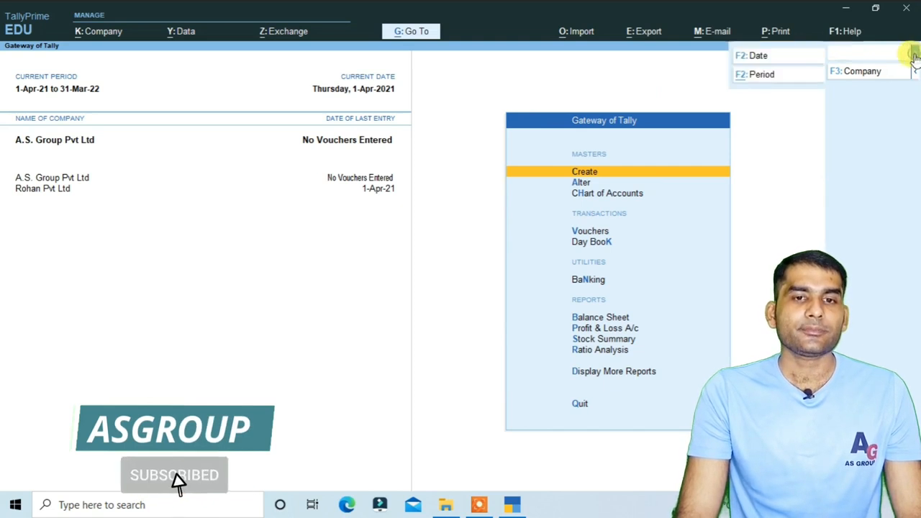
pyautogui.click(755, 75)
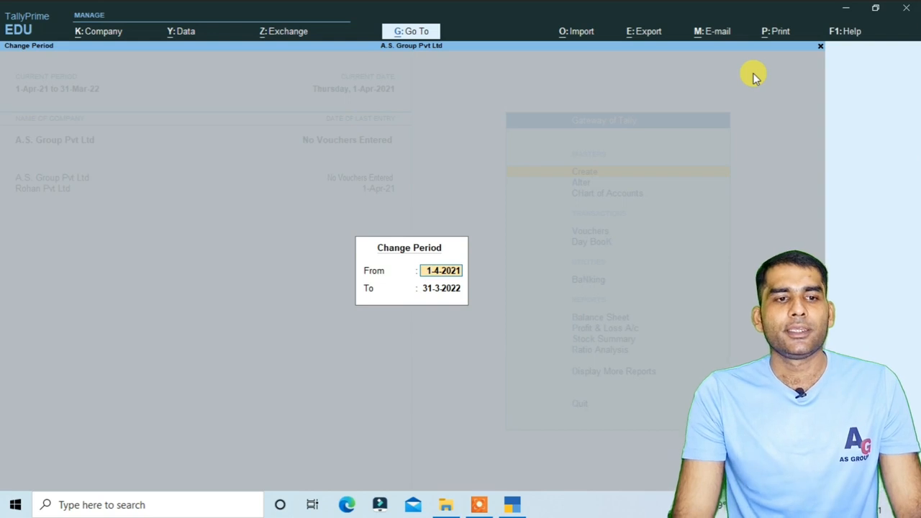
pyautogui.press('BackSpace')
pyautogui.press('Escape')
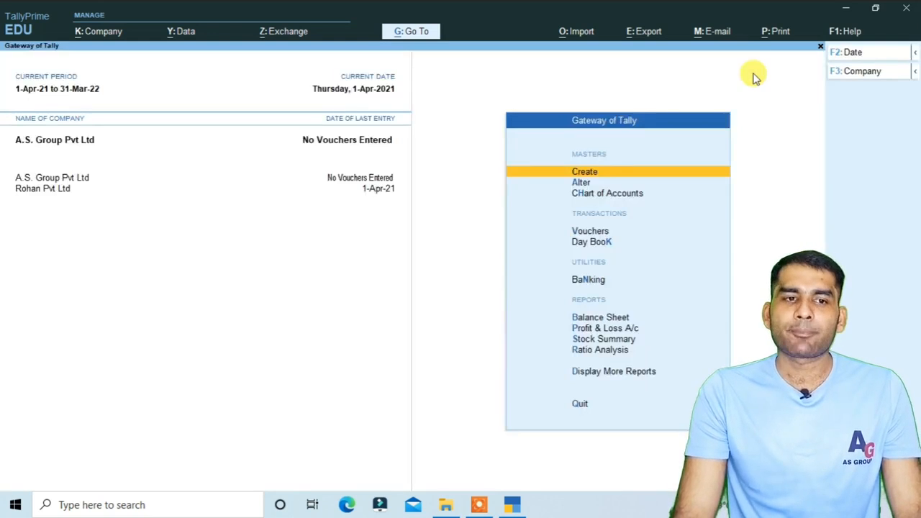